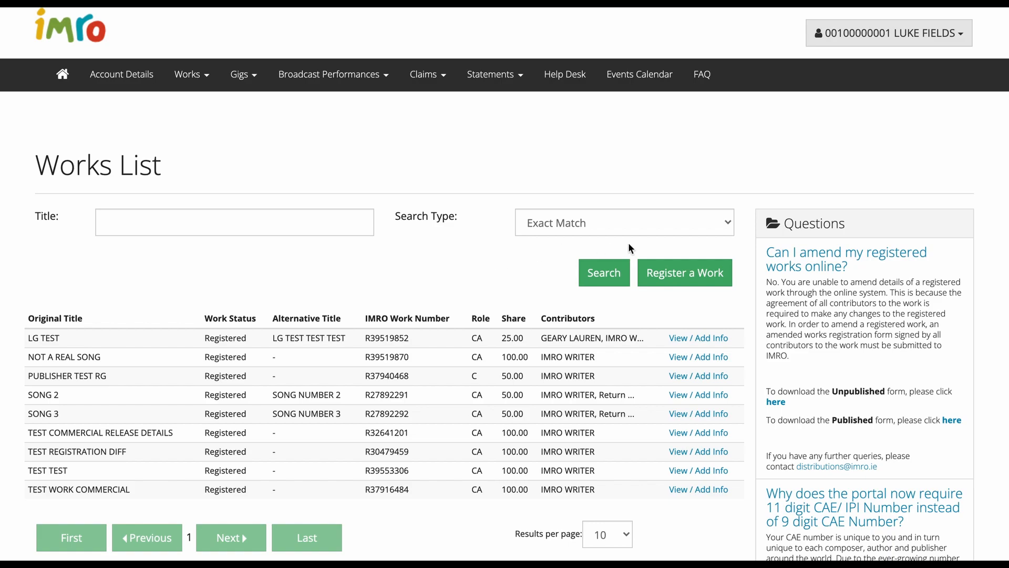
Start registering a new work and enter Test123 as its title.
{"action": "left_click", "coordinate": [684, 279]}
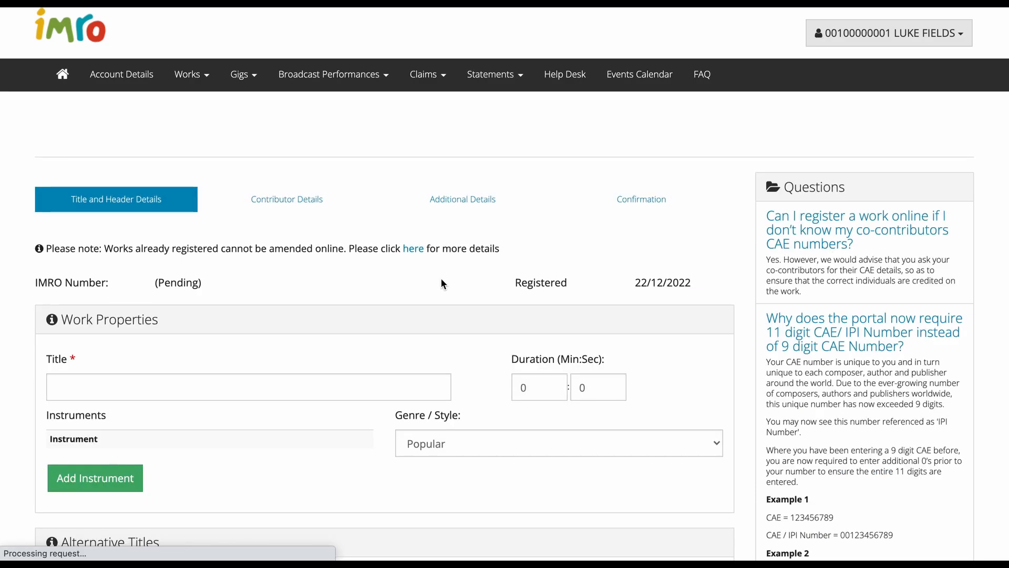
{"action": "left_click", "coordinate": [273, 384]}
{"action": "type", "text": "Test123"}
Set the work's duration to 3 minutes 30 seconds and its genre to Rap.
{"action": "scroll", "coordinate": [427, 356], "scroll_direction": "down", "scroll_amount": 1}
{"action": "scroll", "coordinate": [428, 356], "scroll_direction": "down", "scroll_amount": 1}
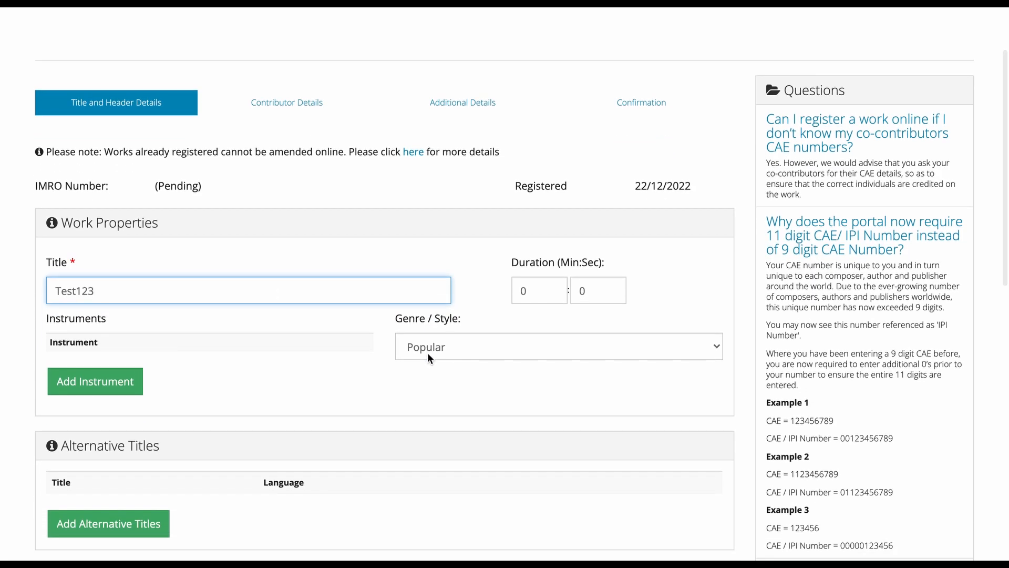
{"action": "scroll", "coordinate": [427, 353], "scroll_direction": "down", "scroll_amount": 1}
{"action": "left_click", "coordinate": [540, 262]}
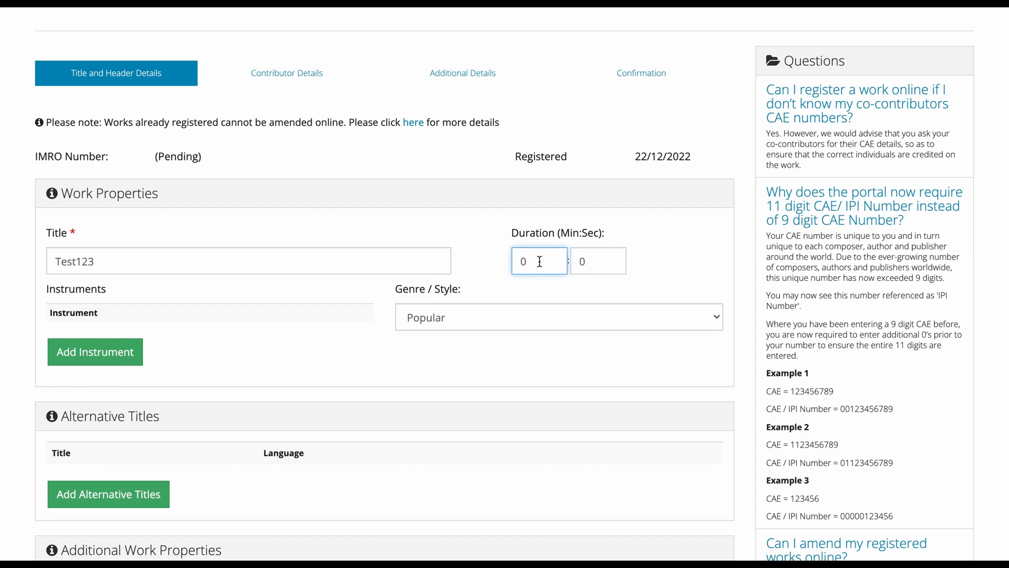
{"action": "key", "text": "BackSpace"}
{"action": "type", "text": "3"}
{"action": "key", "text": "Tab"}
{"action": "type", "text": "30"}
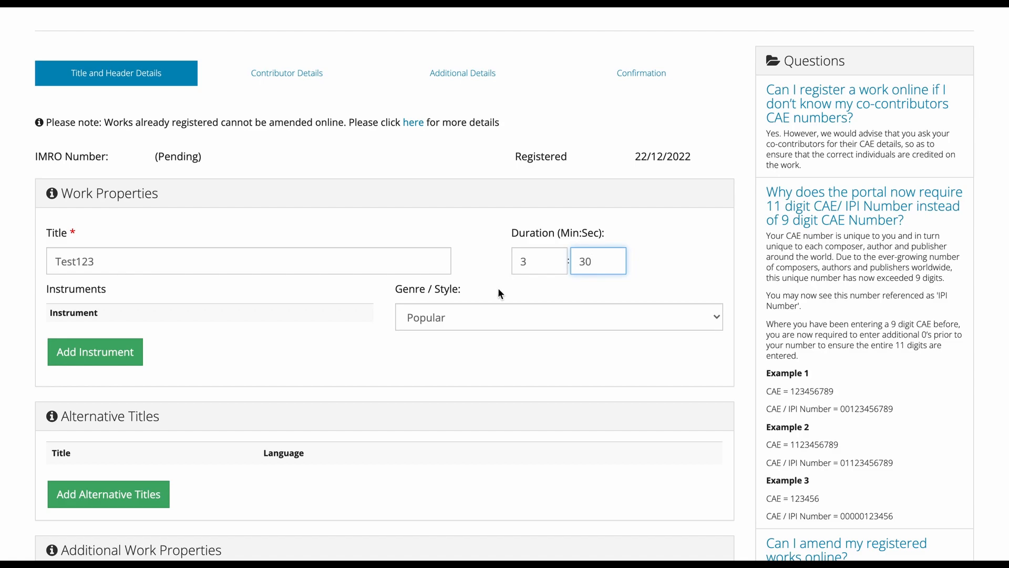
{"action": "left_click", "coordinate": [493, 317]}
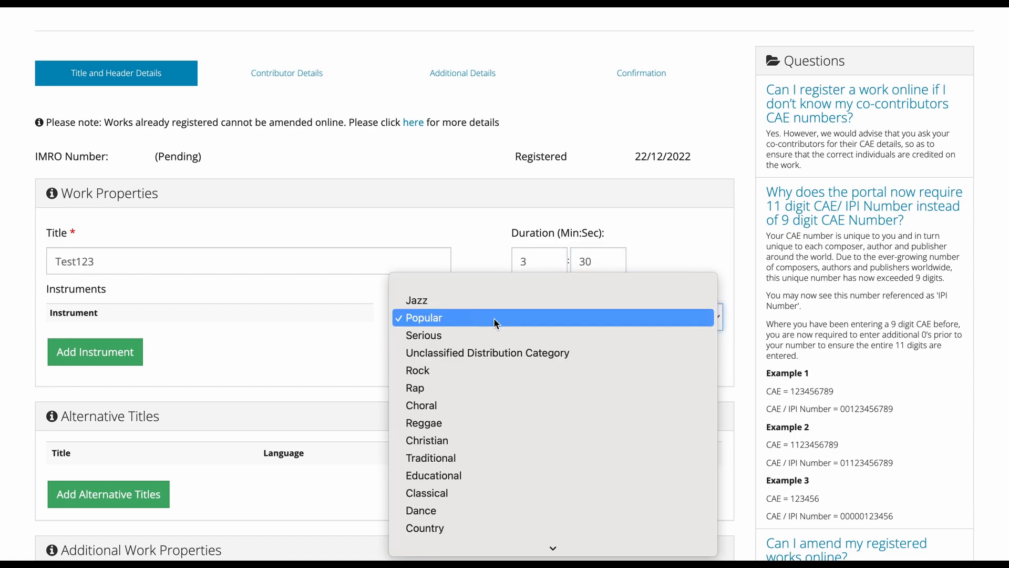
{"action": "left_click", "coordinate": [472, 390]}
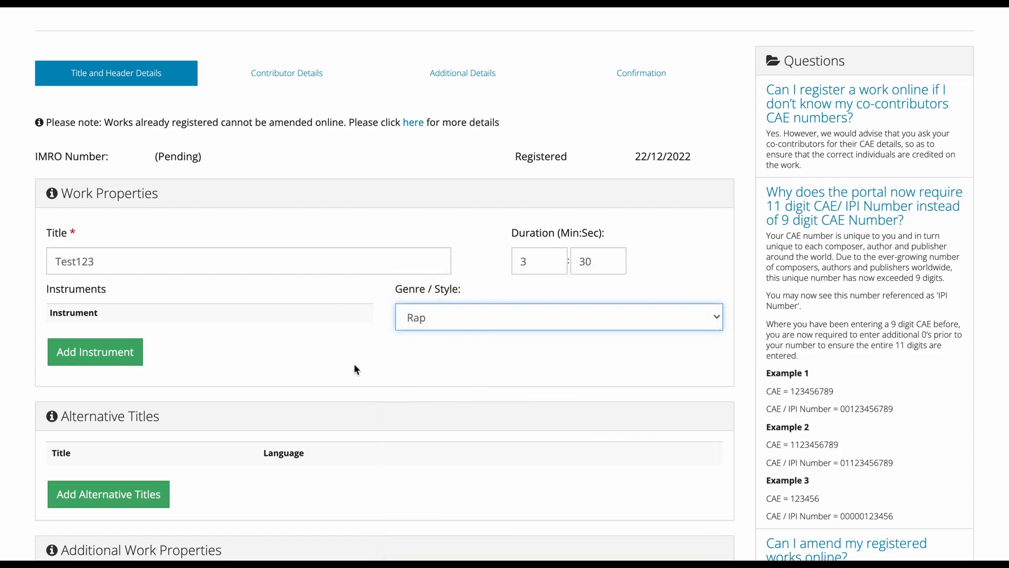
Add Bongos as an instrument of the work.
{"action": "left_click", "coordinate": [116, 354]}
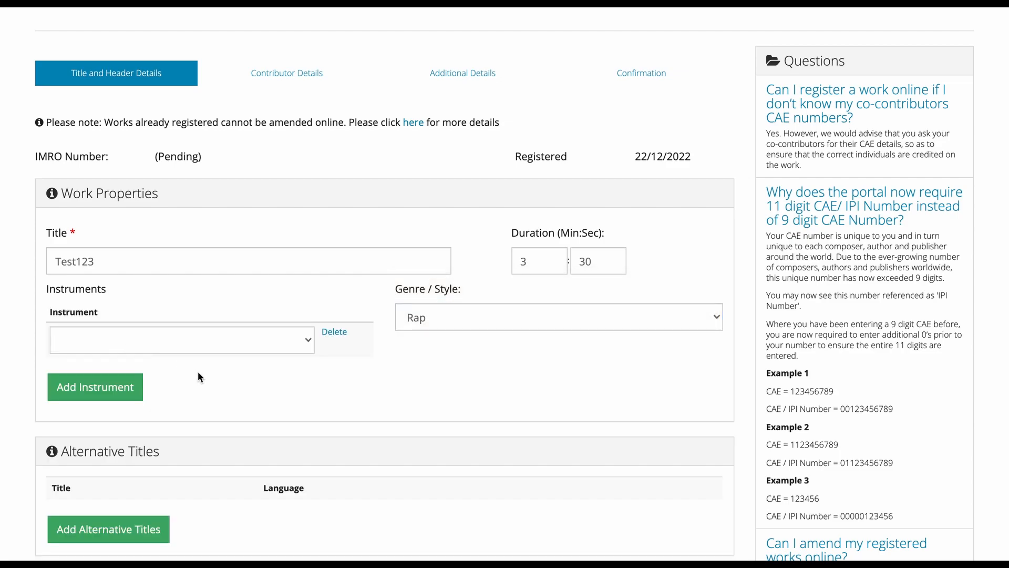
{"action": "left_click", "coordinate": [189, 345]}
{"action": "scroll", "coordinate": [209, 455], "scroll_direction": "down", "scroll_amount": 8}
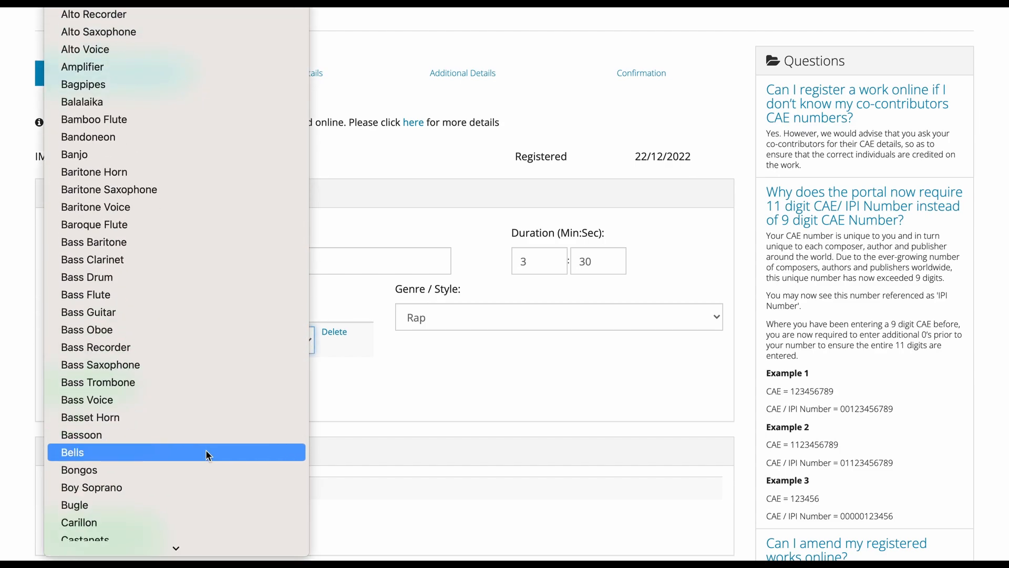
{"action": "left_click", "coordinate": [196, 467]}
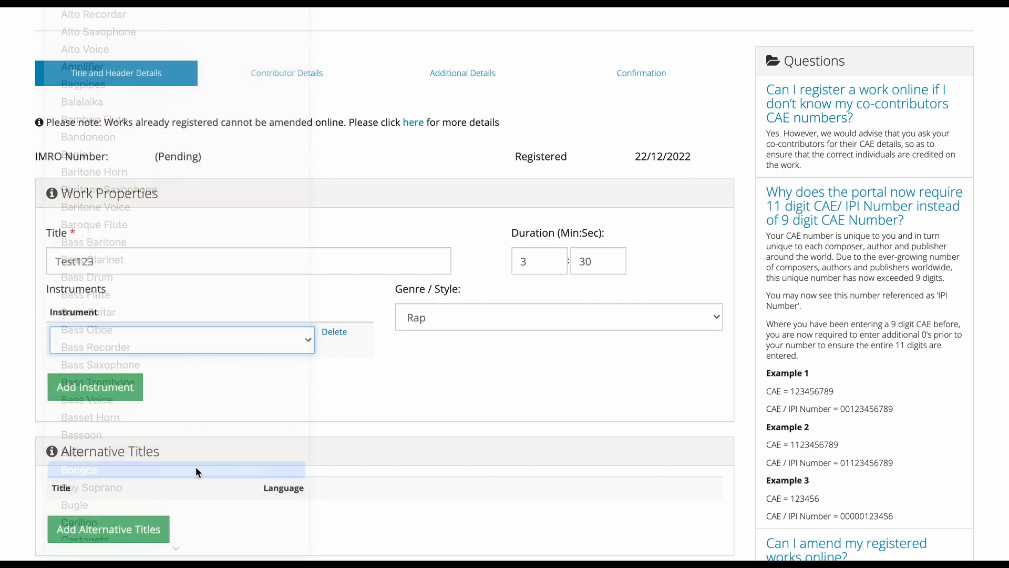
Add the alternative title "Le Test" with French as its language.
{"action": "scroll", "coordinate": [216, 440], "scroll_direction": "down", "scroll_amount": 3}
{"action": "scroll", "coordinate": [215, 434], "scroll_direction": "down", "scroll_amount": 2}
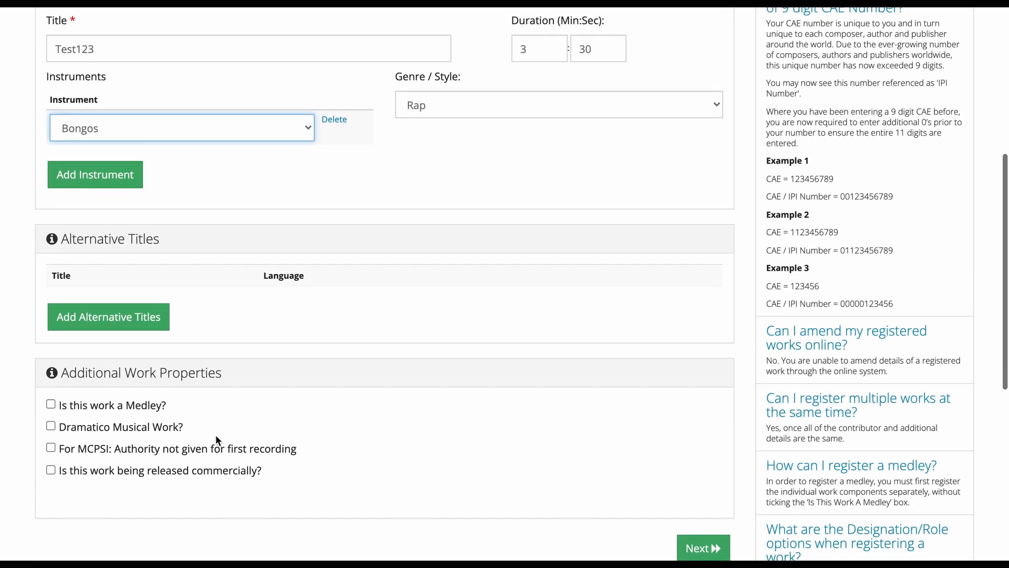
{"action": "left_click", "coordinate": [141, 326]}
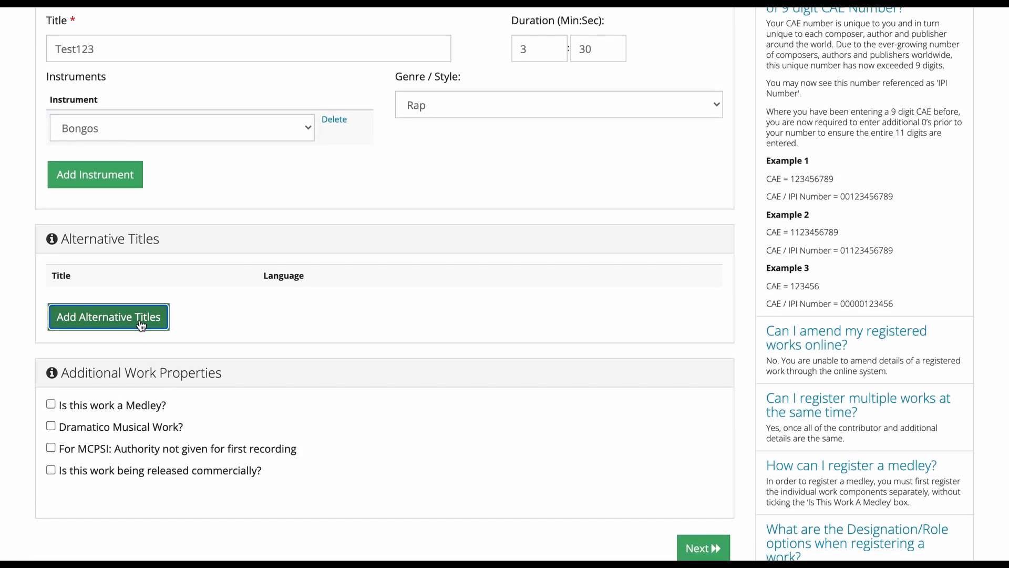
{"action": "left_click", "coordinate": [176, 306]}
{"action": "type", "text": "Le Test"}
{"action": "key", "text": "Tab"}
{"action": "key", "text": "f"}
{"action": "key", "text": "f"}
{"action": "key", "text": "f"}
{"action": "key", "text": "f"}
{"action": "key", "text": "f"}
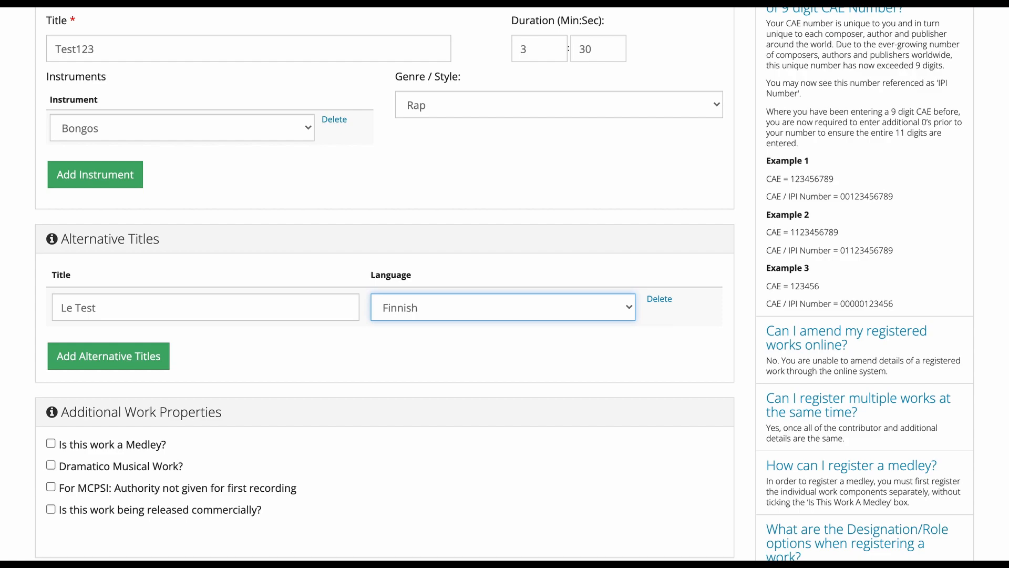
Mark the work as being released commercially and enter "Lil' Test" as the recording artist.
{"action": "scroll", "coordinate": [247, 367], "scroll_direction": "down", "scroll_amount": 2}
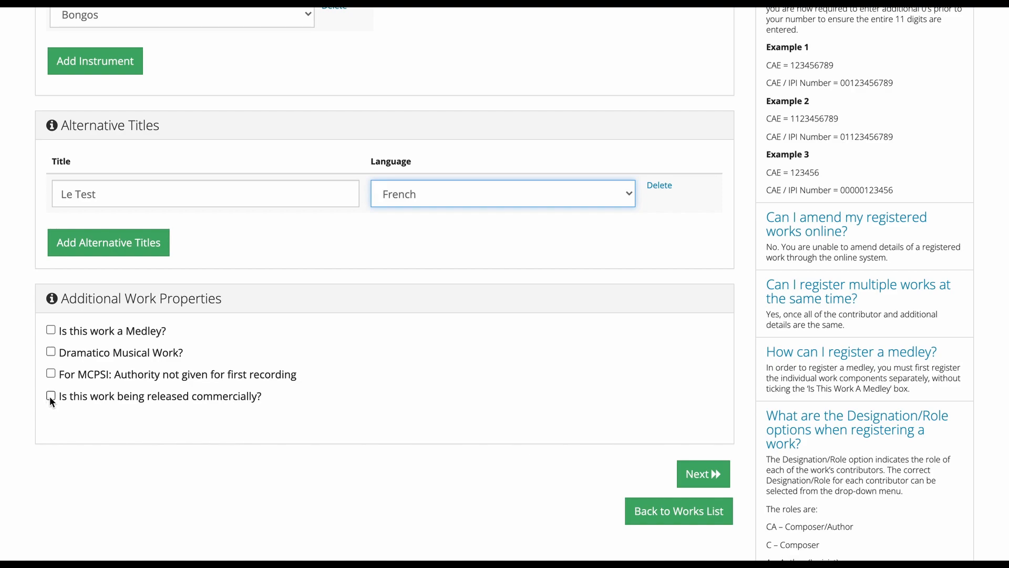
{"action": "left_click", "coordinate": [50, 395]}
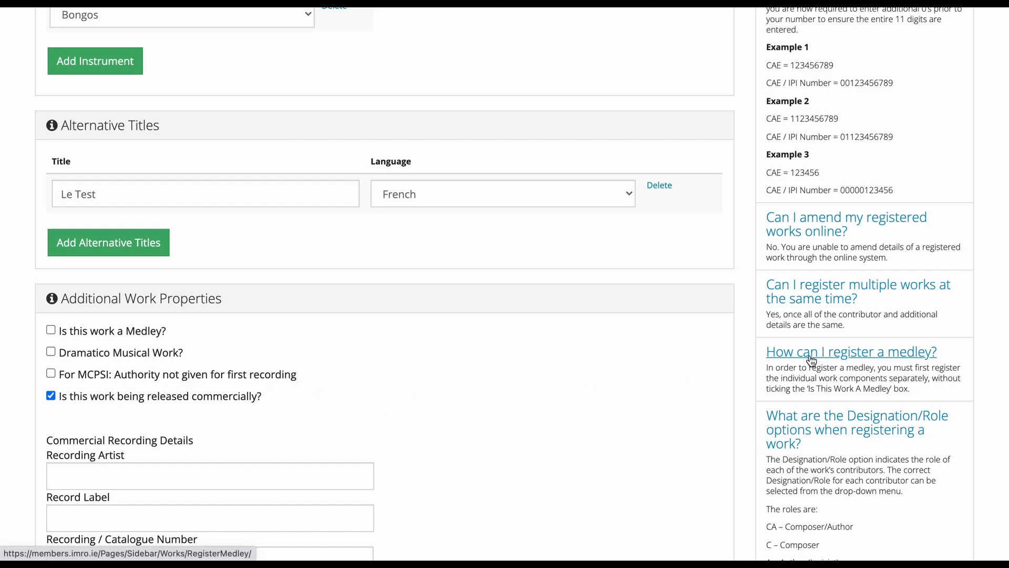
{"action": "scroll", "coordinate": [349, 475], "scroll_direction": "down", "scroll_amount": 2}
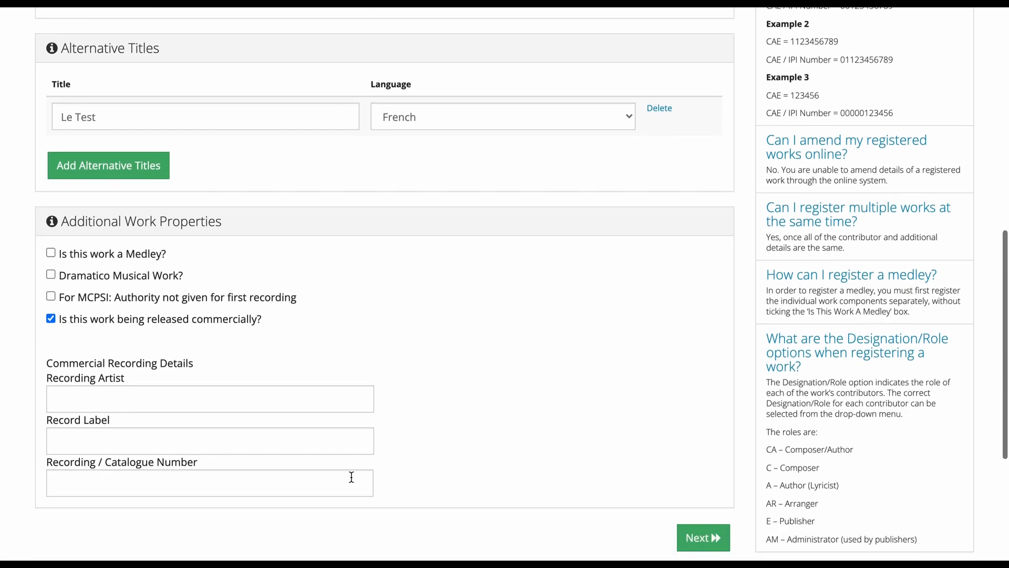
{"action": "scroll", "coordinate": [351, 477], "scroll_direction": "down", "scroll_amount": 1}
{"action": "left_click", "coordinate": [213, 369]}
{"action": "type", "text": "K"}
{"action": "key", "text": "BackSpace"}
{"action": "type", "text": "Lil' "}
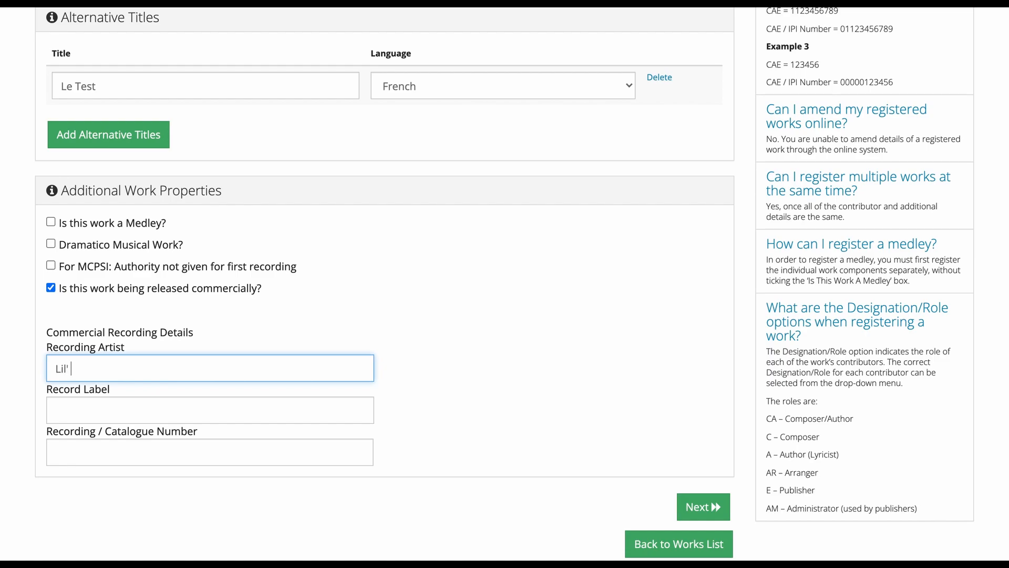
{"action": "type", "text": "Test"}
{"action": "key", "text": "Tab"}
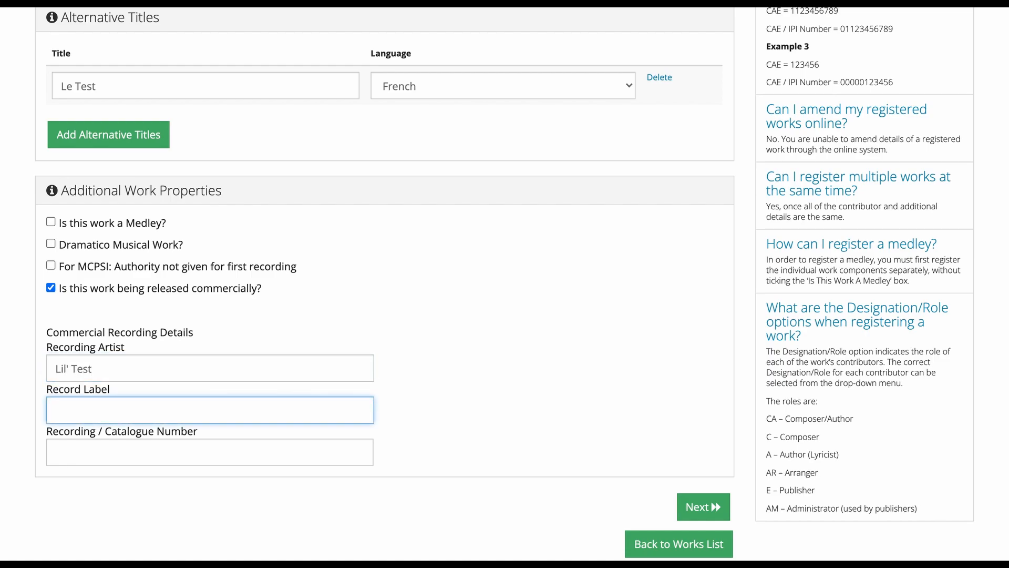
Enter N/A as the record label and Self-Released as the recording/catalogue number, and continue to the contributor details.
{"action": "type", "text": "N/A"}
{"action": "key", "text": "Tab"}
{"action": "type", "text": "SE"}
{"action": "key", "text": "BackSpace"}
{"action": "type", "text": "elf-Rel"}
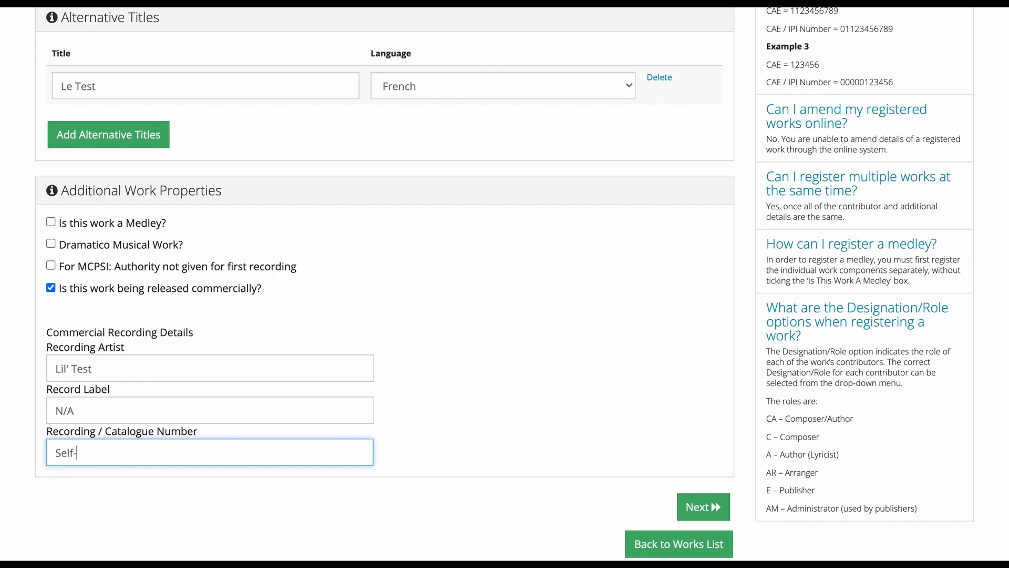
{"action": "type", "text": "eased"}
{"action": "left_click", "coordinate": [698, 506]}
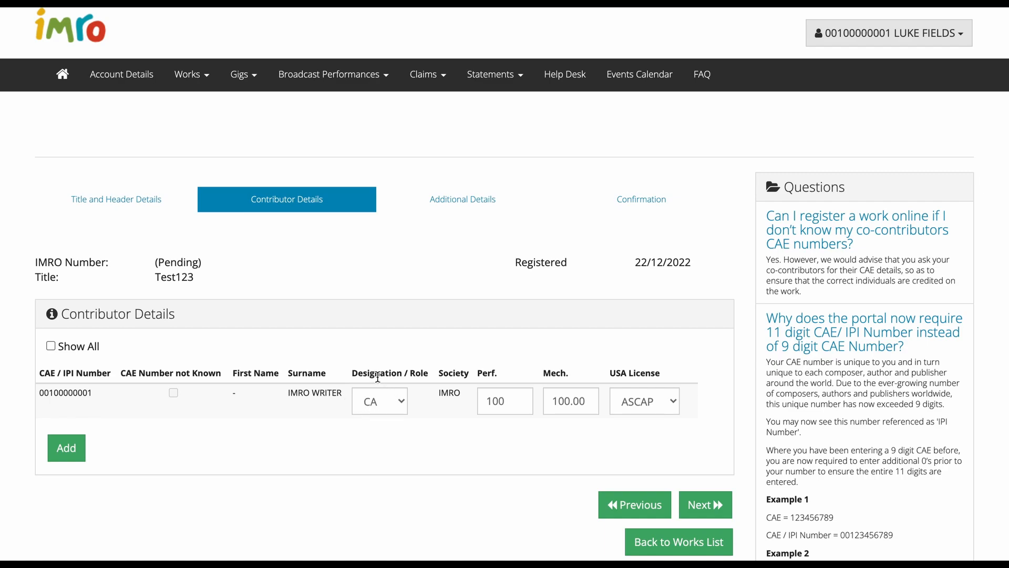
Examine the existing contributor's role options, performance and mechanical shares, and USA license choices.
{"action": "left_click", "coordinate": [402, 401]}
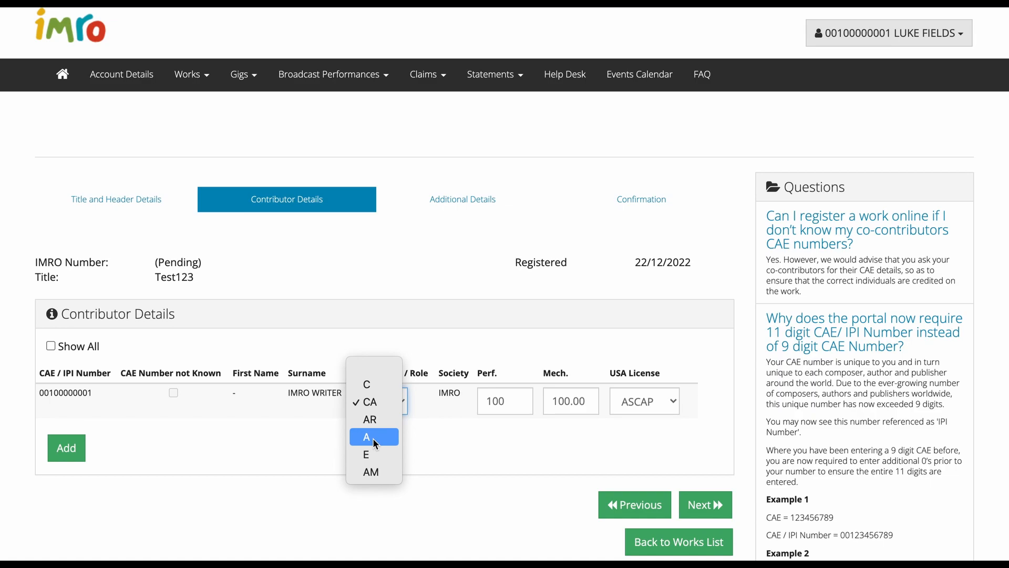
{"action": "left_click", "coordinate": [437, 445]}
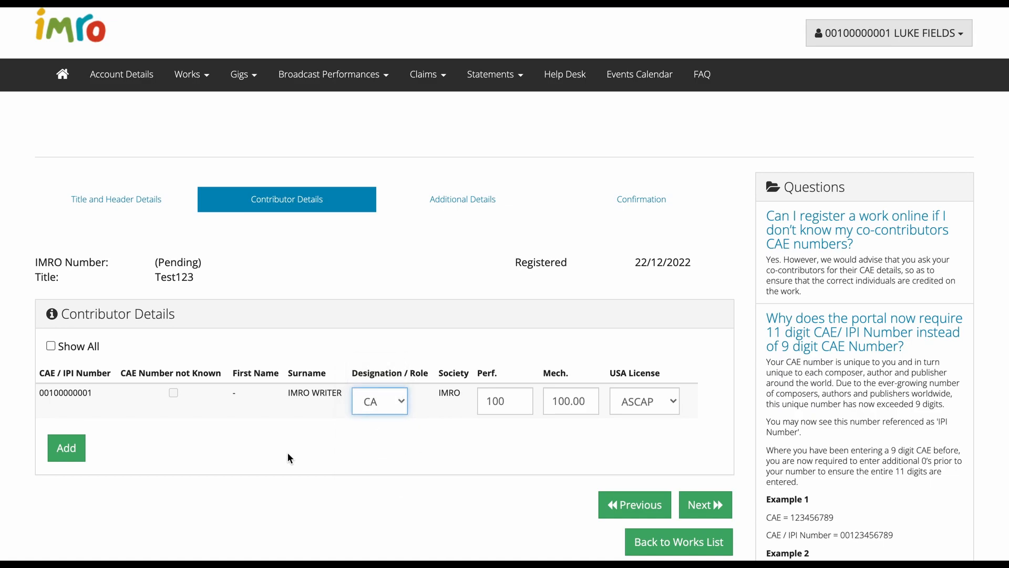
{"action": "left_click", "coordinate": [524, 398]}
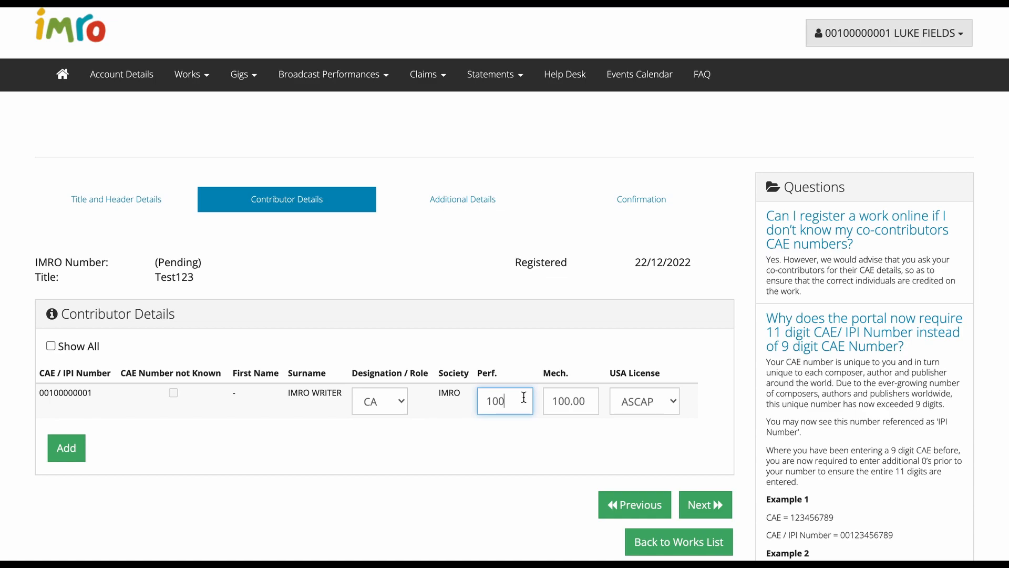
{"action": "left_click", "coordinate": [570, 399]}
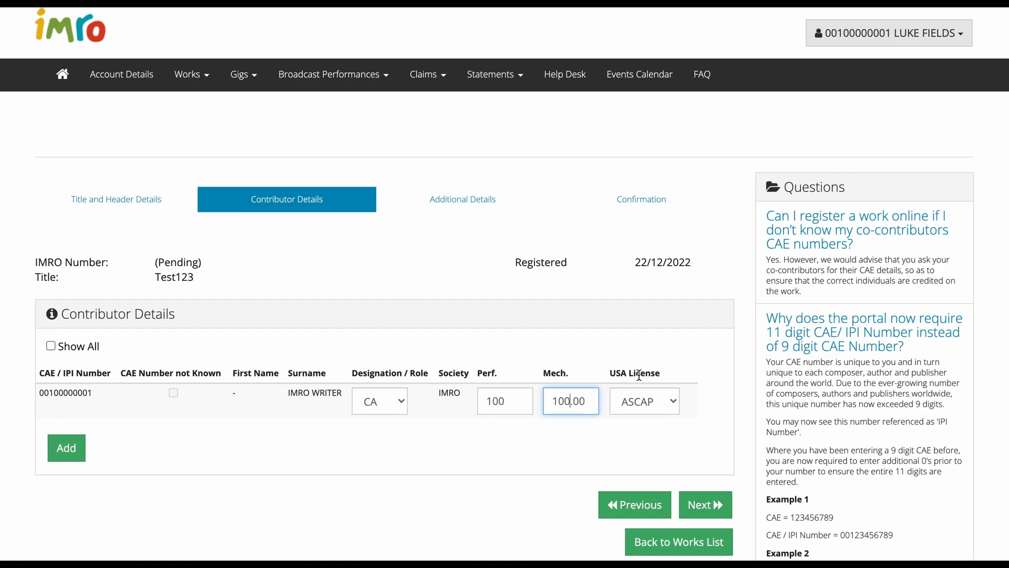
{"action": "left_click", "coordinate": [675, 404]}
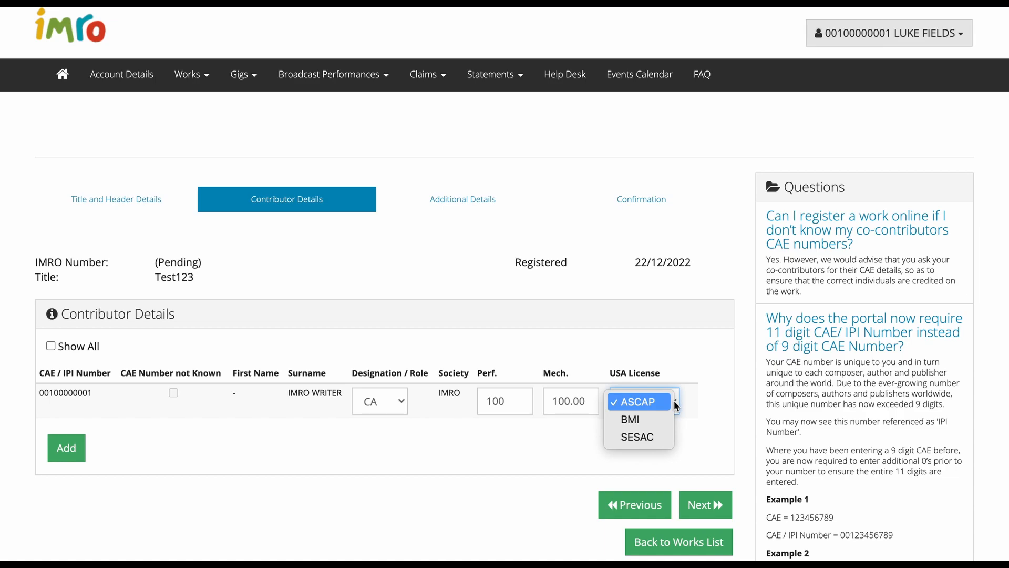
{"action": "left_click", "coordinate": [690, 408]}
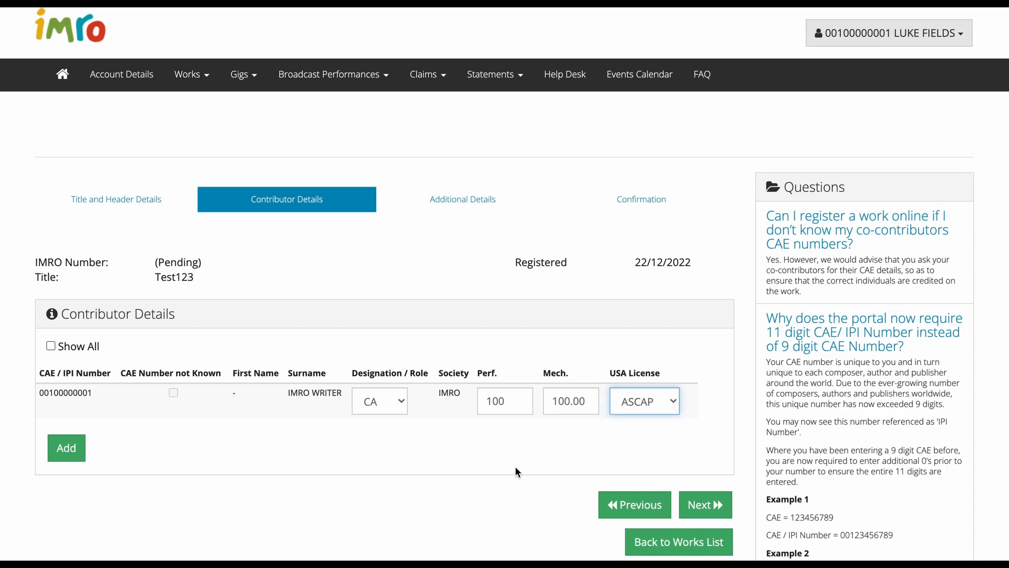
{"action": "left_click", "coordinate": [69, 452]}
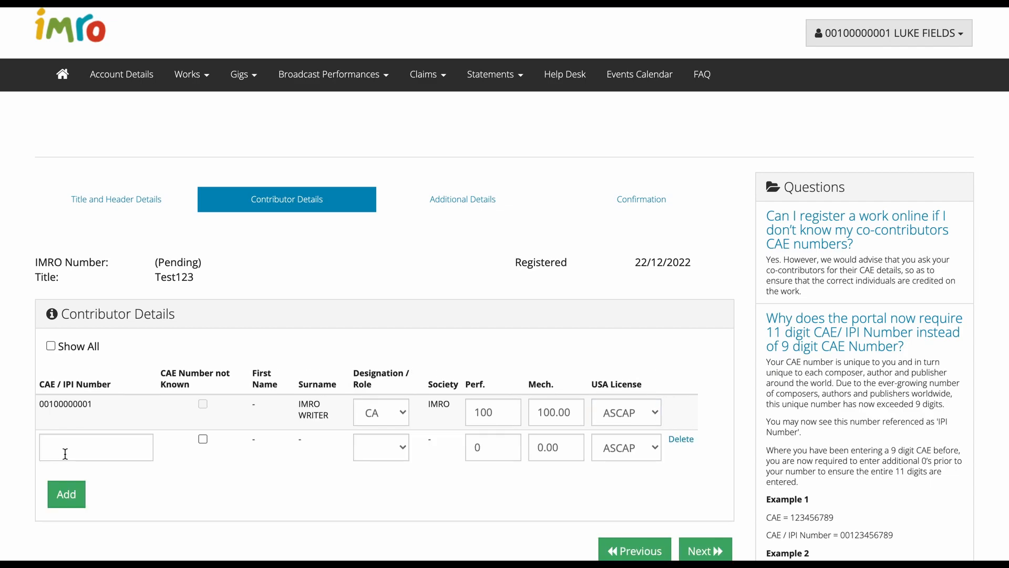
{"action": "left_click", "coordinate": [87, 452]}
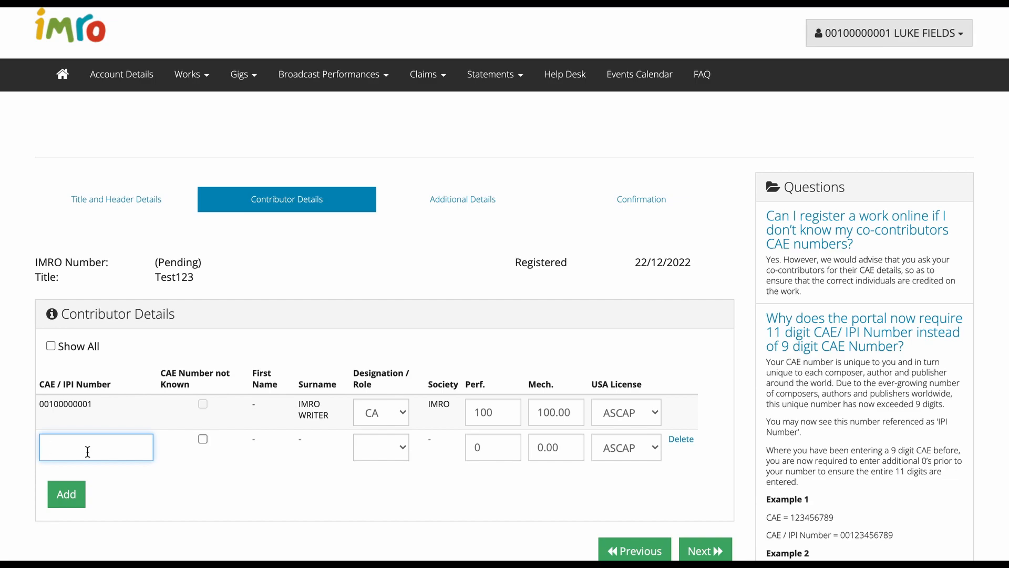
{"action": "left_click", "coordinate": [203, 439]}
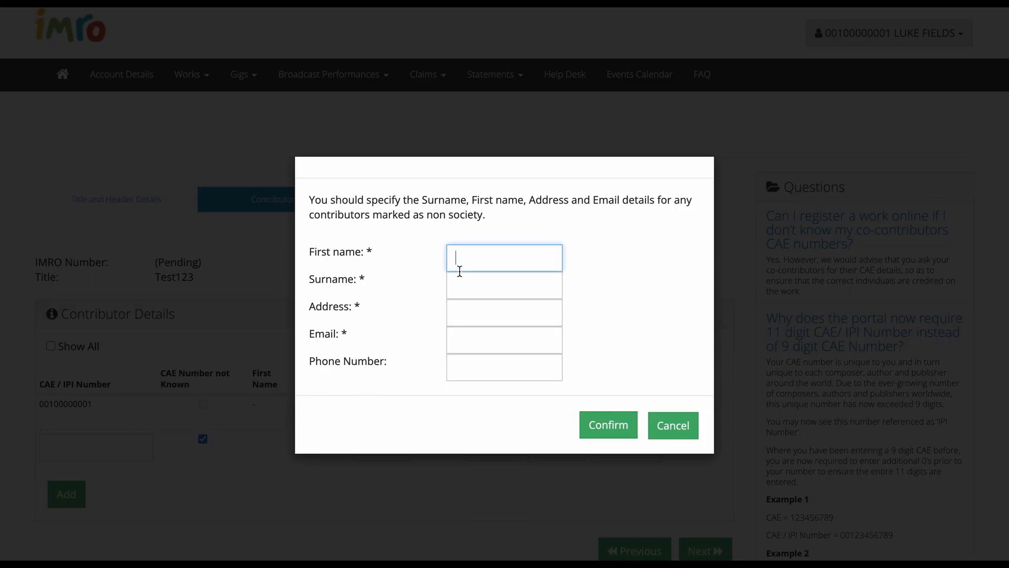
{"action": "left_click", "coordinate": [671, 424]}
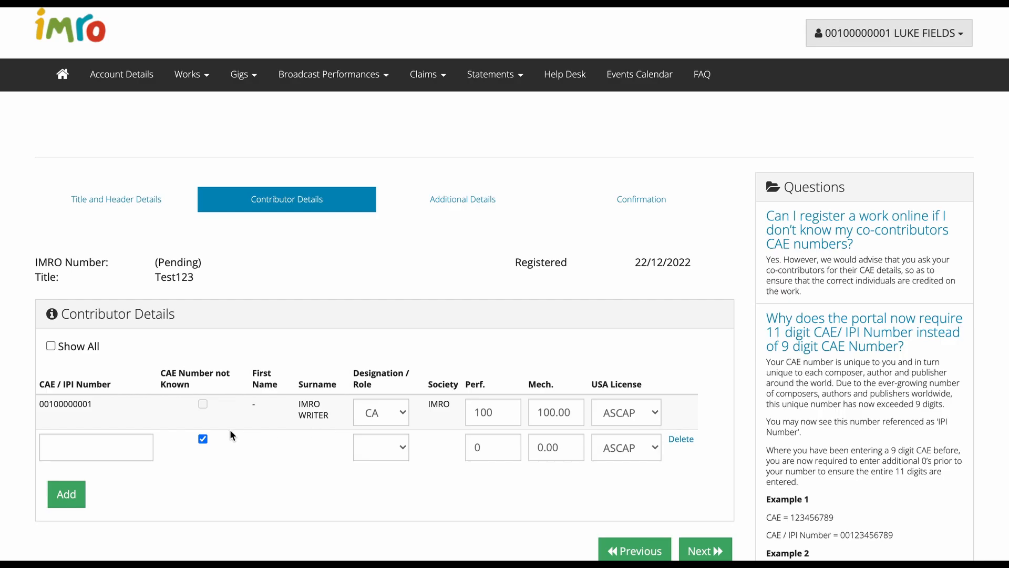
{"action": "left_click", "coordinate": [683, 440]}
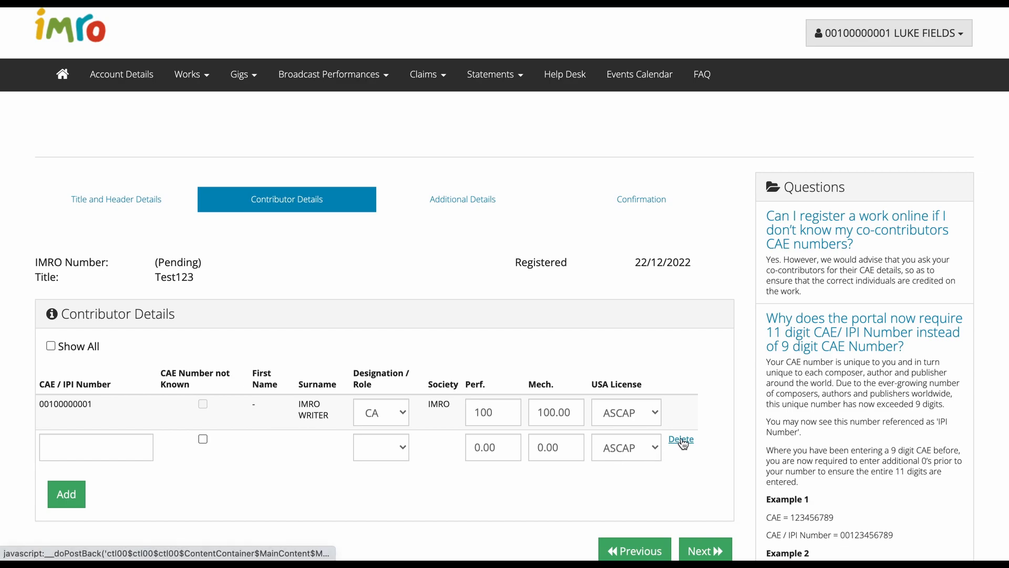
Remove the blank second contributor row and continue to the additional details.
{"action": "scroll", "coordinate": [692, 487], "scroll_direction": "down", "scroll_amount": 2}
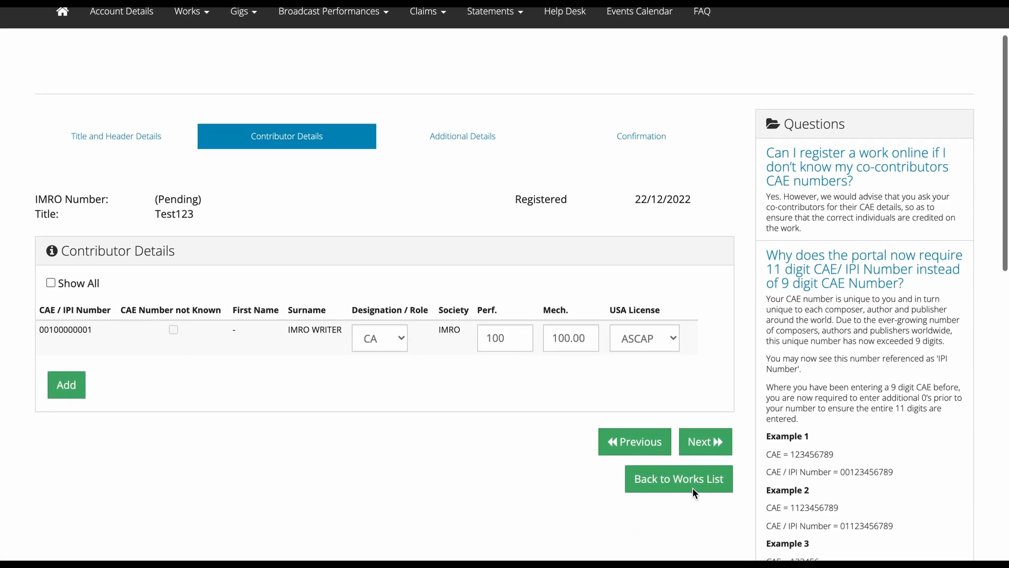
{"action": "left_click", "coordinate": [708, 424]}
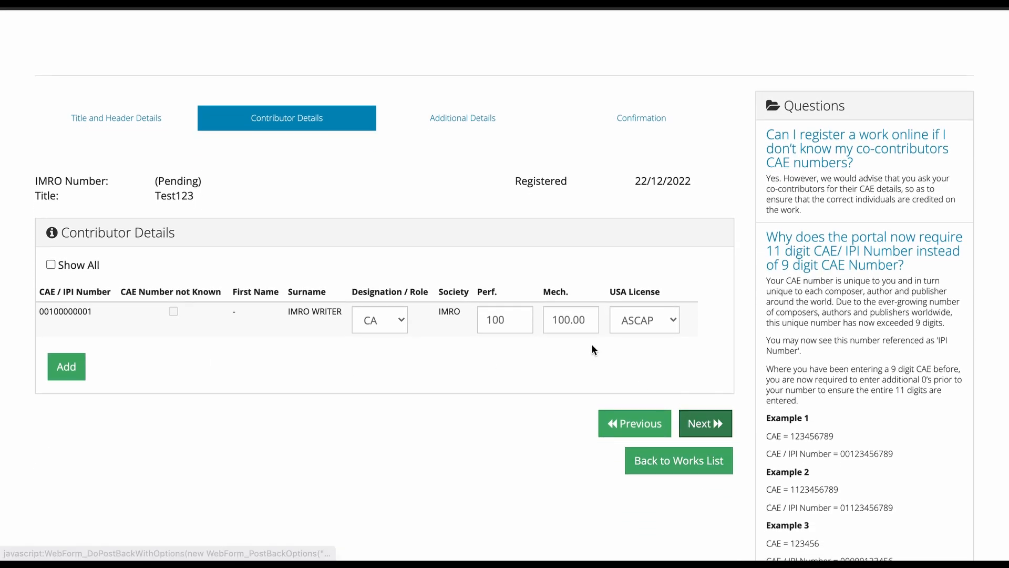
Add a performer with the band name/surname "Lil' Test" and the performer type Solo Artist.
{"action": "scroll", "coordinate": [539, 406], "scroll_direction": "down", "scroll_amount": 3}
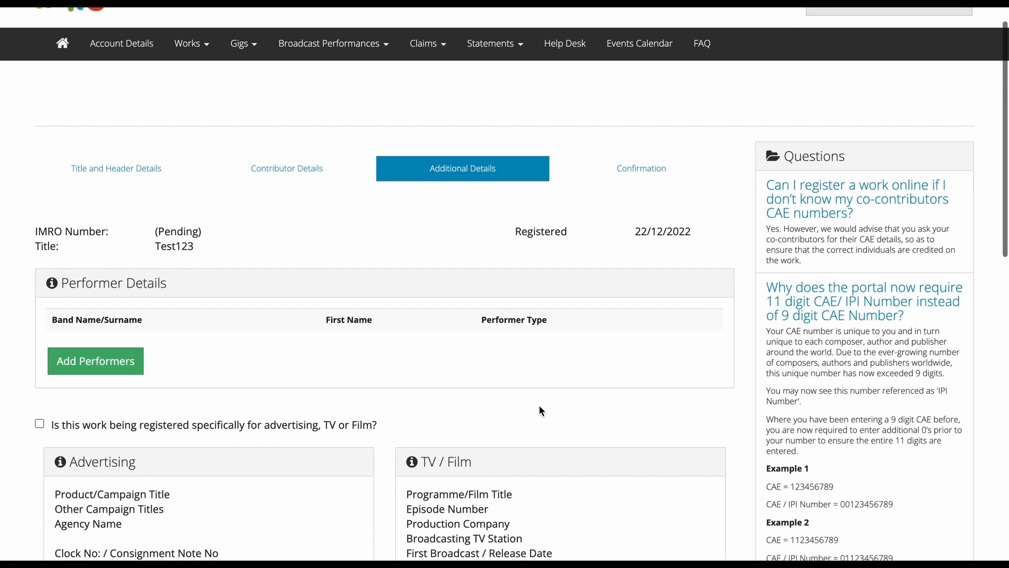
{"action": "scroll", "coordinate": [540, 406], "scroll_direction": "down", "scroll_amount": 1}
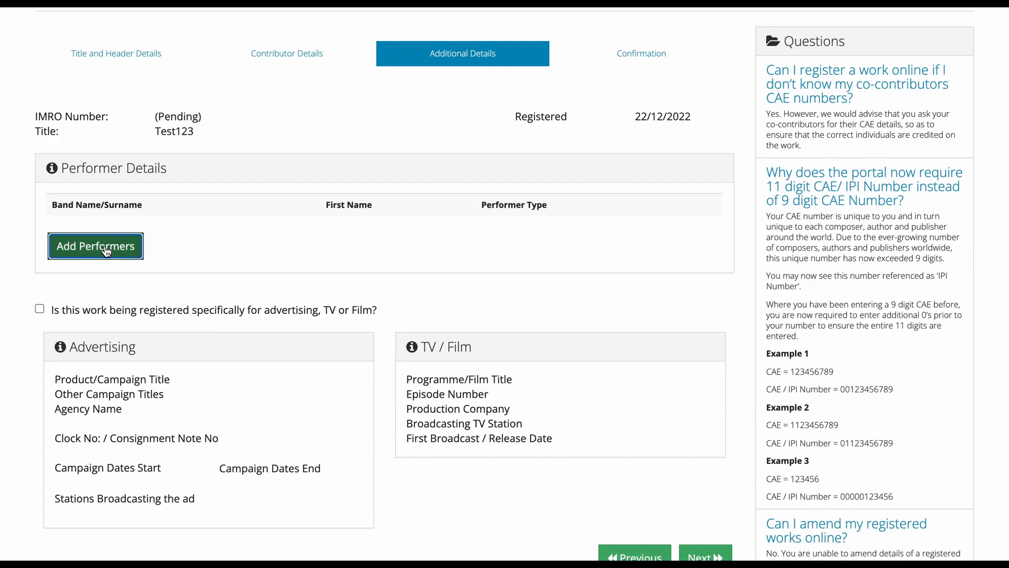
{"action": "left_click", "coordinate": [122, 248]}
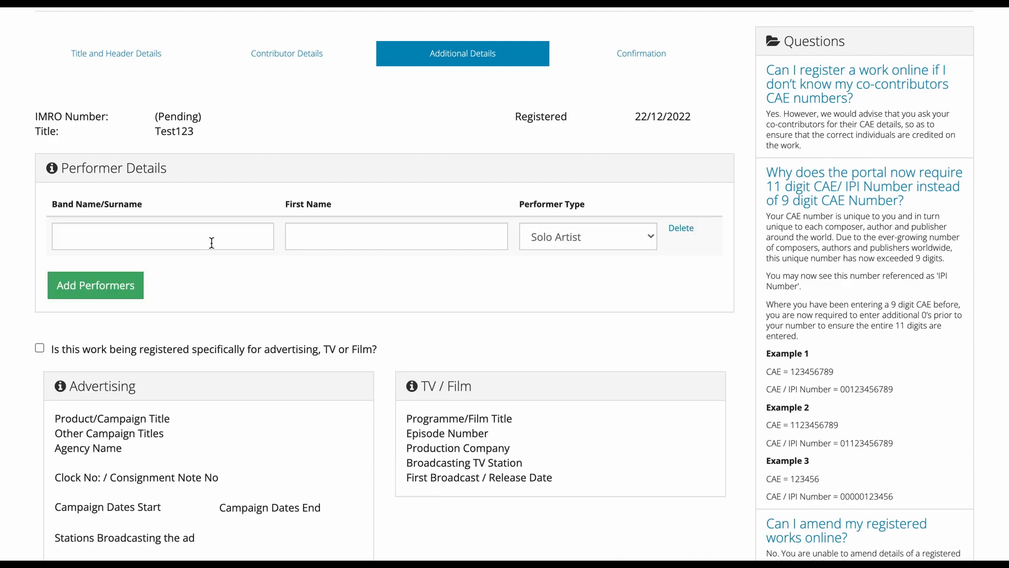
{"action": "left_click", "coordinate": [178, 241]}
{"action": "type", "text": "Lil' Test"}
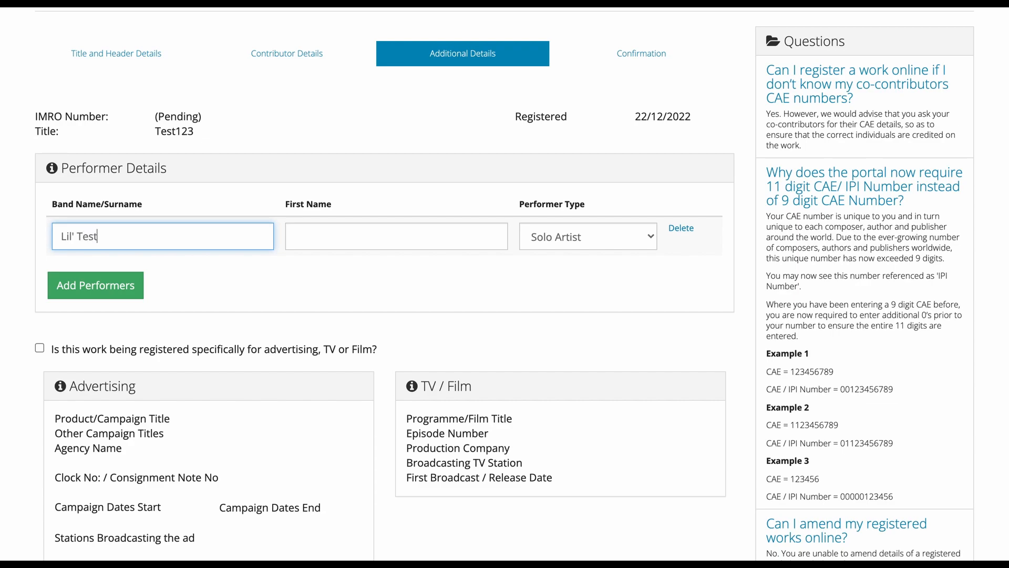
{"action": "key", "text": "Tab"}
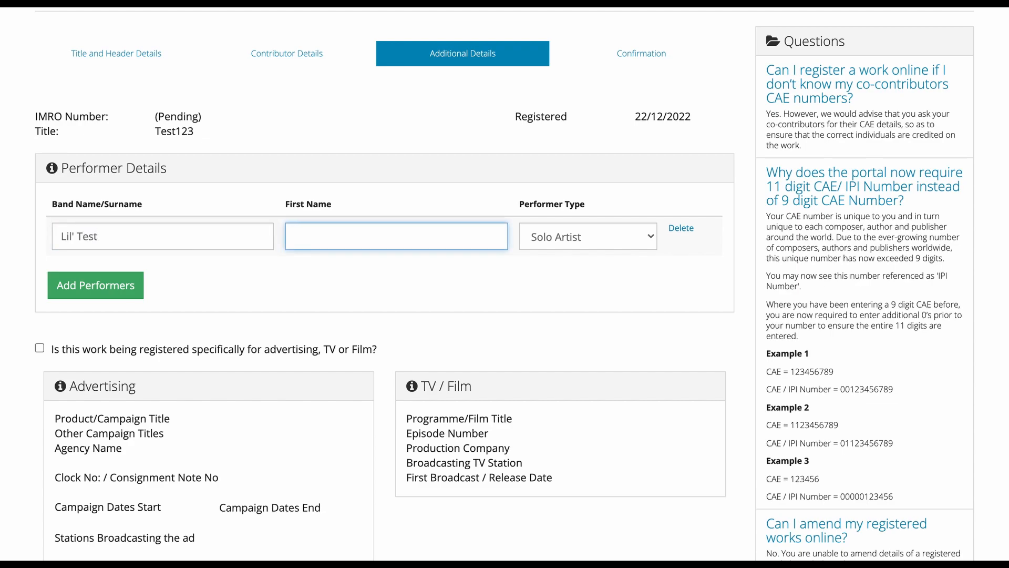
{"action": "key", "text": "Tab"}
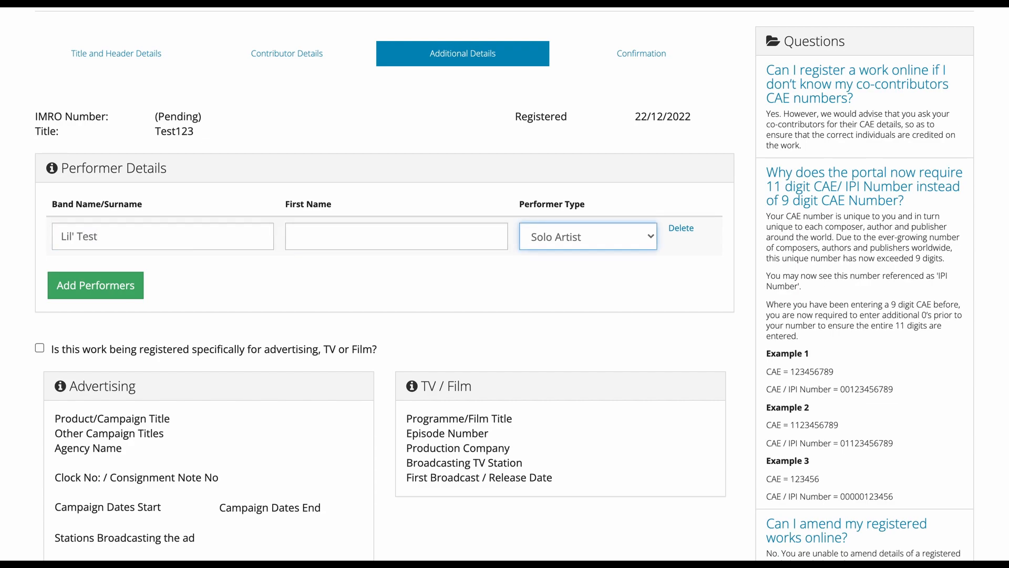
{"action": "left_click", "coordinate": [591, 242]}
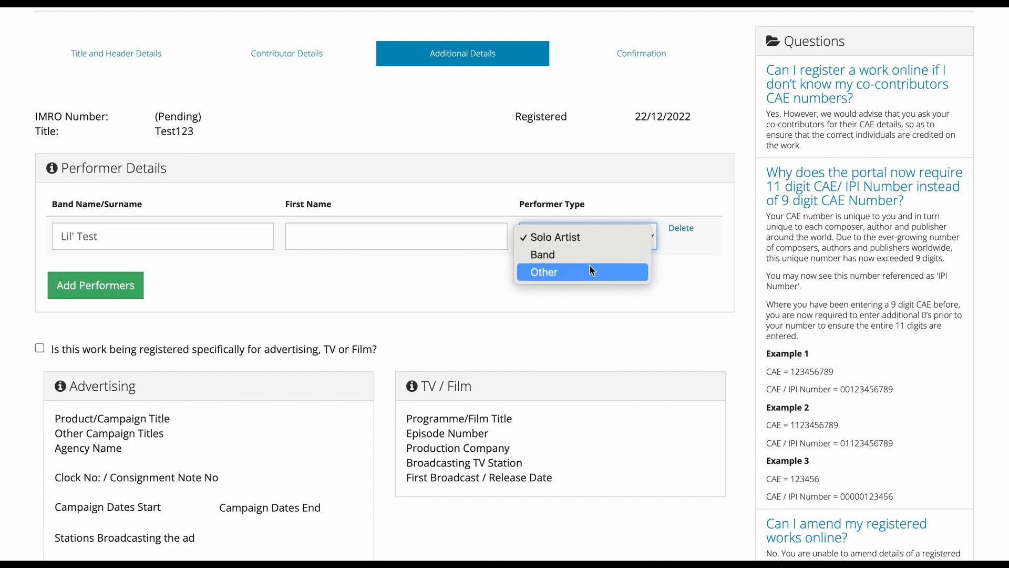
{"action": "left_click", "coordinate": [604, 230]}
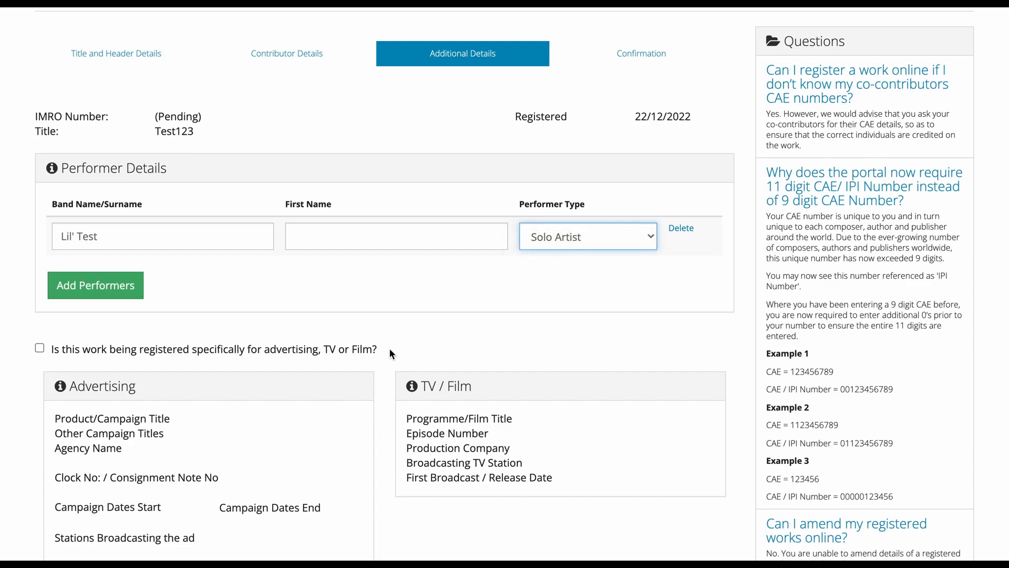
Mark the work as registered specifically for advertising, TV or film, review the fields this opens, and clear the mark again.
{"action": "scroll", "coordinate": [389, 349], "scroll_direction": "down", "scroll_amount": 3}
{"action": "scroll", "coordinate": [389, 349], "scroll_direction": "down", "scroll_amount": 1}
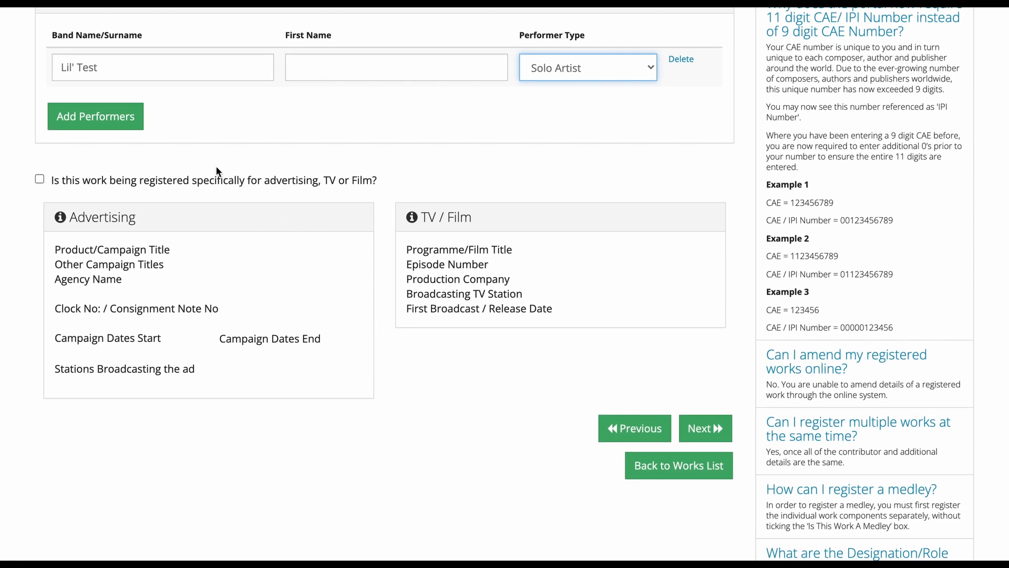
{"action": "left_click", "coordinate": [42, 179]}
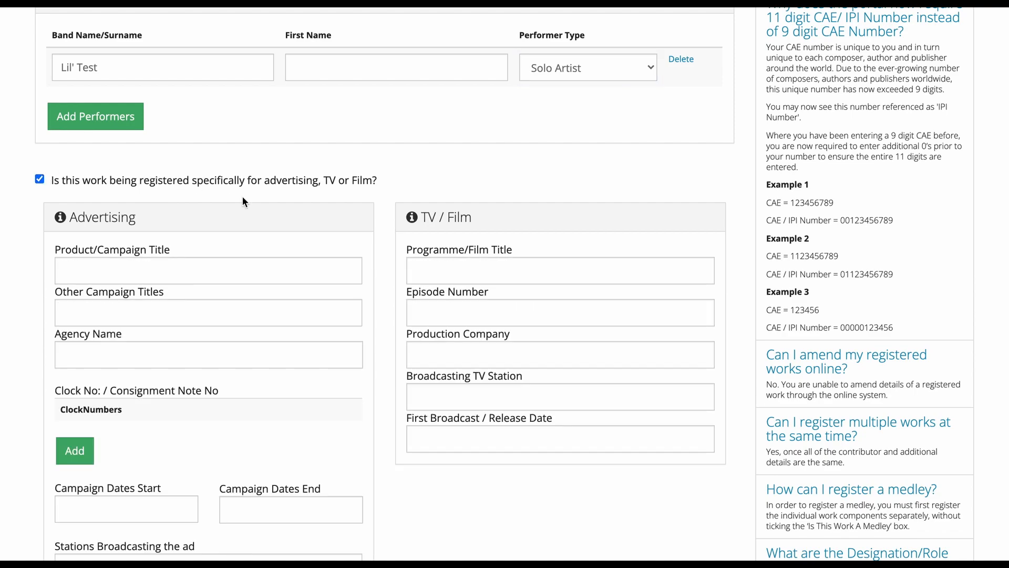
{"action": "scroll", "coordinate": [243, 201], "scroll_direction": "down", "scroll_amount": 1}
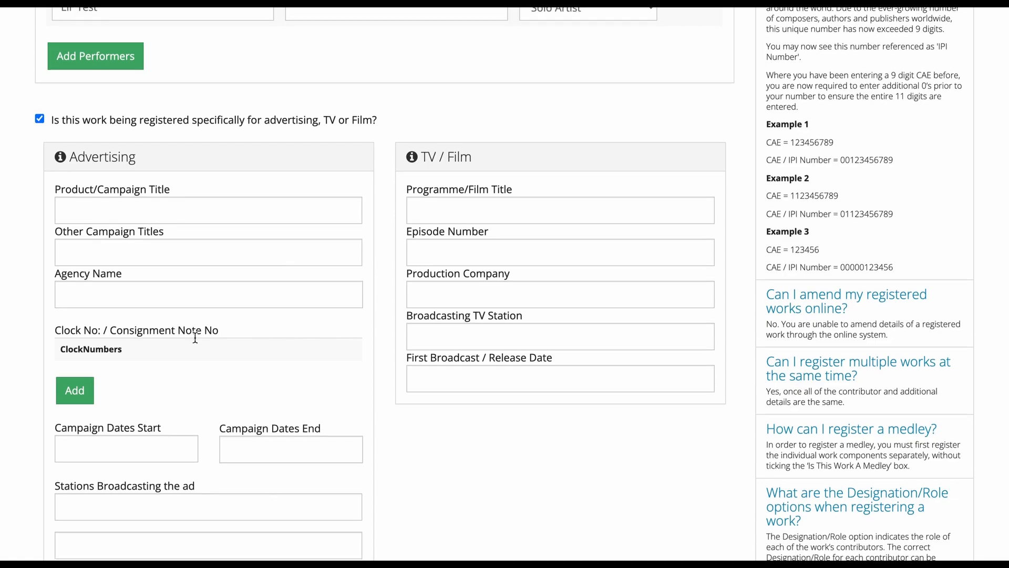
{"action": "scroll", "coordinate": [195, 338], "scroll_direction": "down", "scroll_amount": 2}
{"action": "scroll", "coordinate": [195, 337], "scroll_direction": "up", "scroll_amount": 1}
{"action": "scroll", "coordinate": [128, 259], "scroll_direction": "up", "scroll_amount": 1}
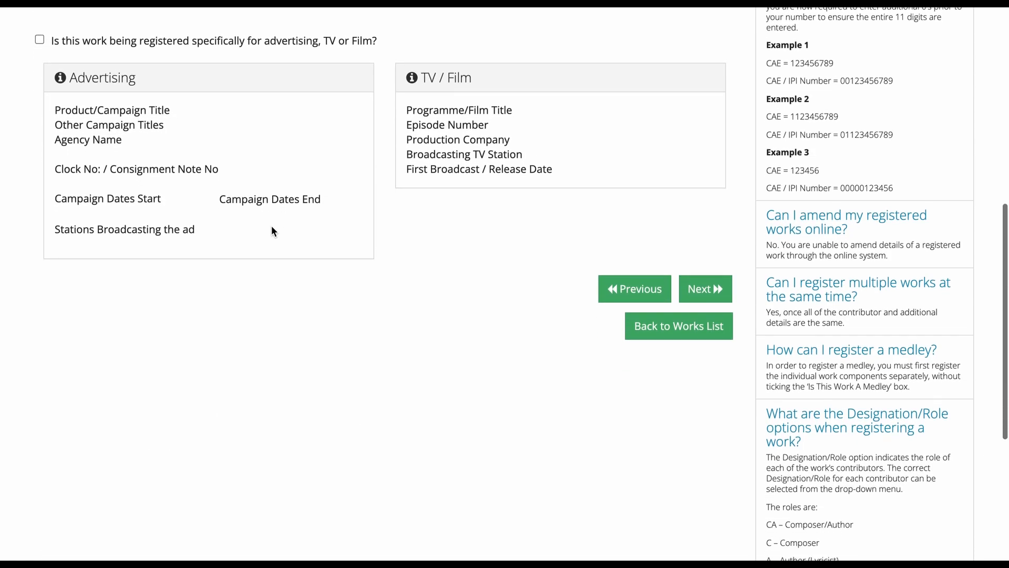
Continue from the additional details to the confirmation of the work registration.
{"action": "scroll", "coordinate": [271, 231], "scroll_direction": "down", "scroll_amount": 3}
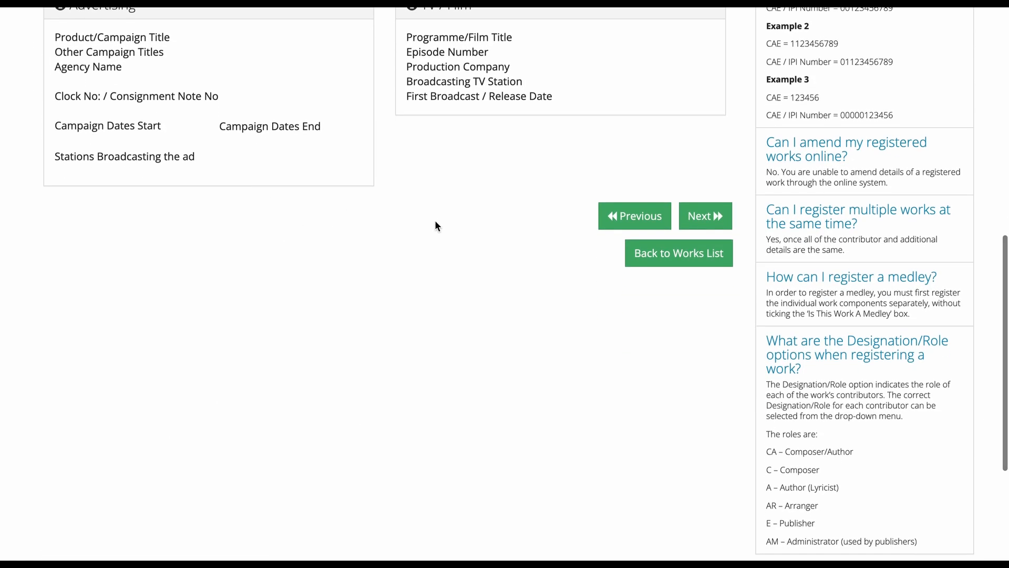
{"action": "scroll", "coordinate": [610, 323], "scroll_direction": "down", "scroll_amount": 1}
{"action": "scroll", "coordinate": [609, 319], "scroll_direction": "up", "scroll_amount": 4}
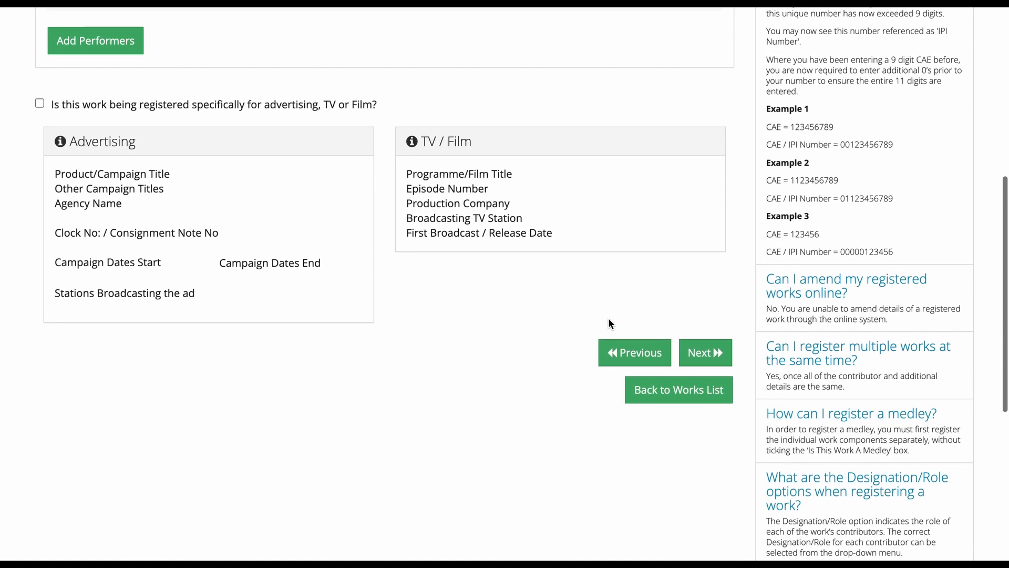
{"action": "scroll", "coordinate": [608, 319], "scroll_direction": "up", "scroll_amount": 1}
{"action": "left_click", "coordinate": [702, 391]}
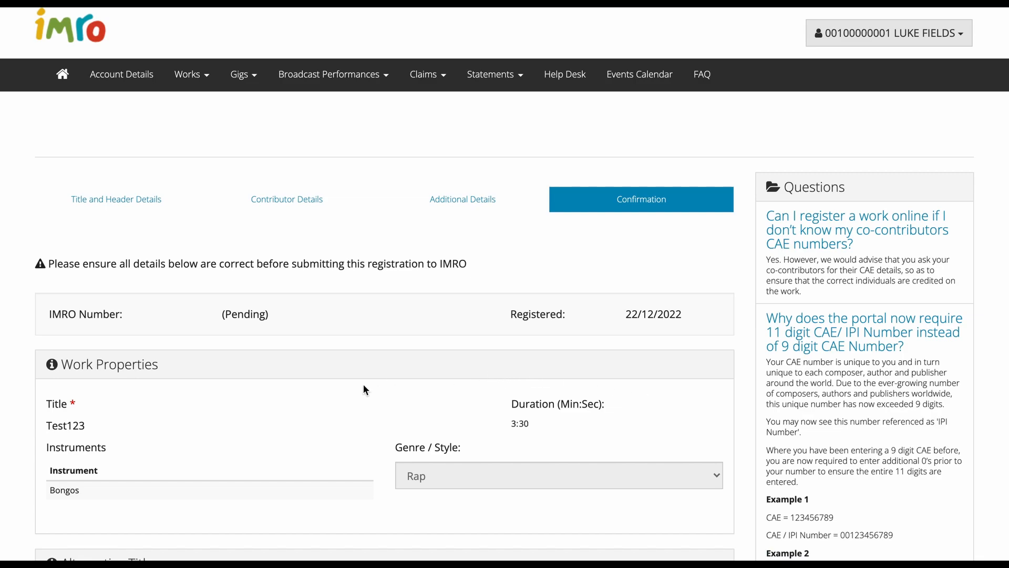
Review the work properties, alternative title, contributor, performer and commercial recording details before submitting the registration.
{"action": "scroll", "coordinate": [364, 385], "scroll_direction": "down", "scroll_amount": 2}
{"action": "scroll", "coordinate": [364, 385], "scroll_direction": "down", "scroll_amount": 3}
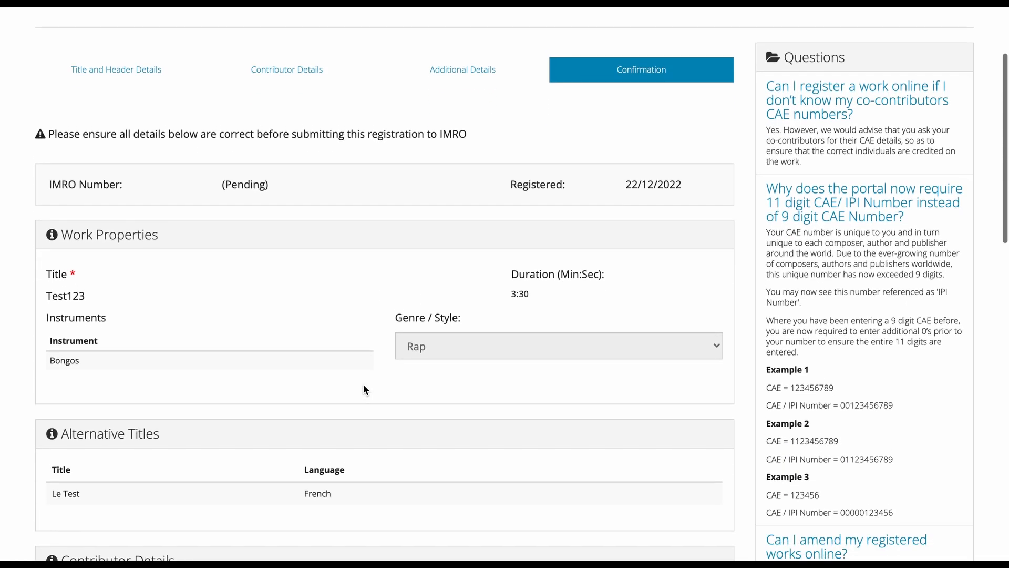
{"action": "scroll", "coordinate": [364, 387], "scroll_direction": "down", "scroll_amount": 3}
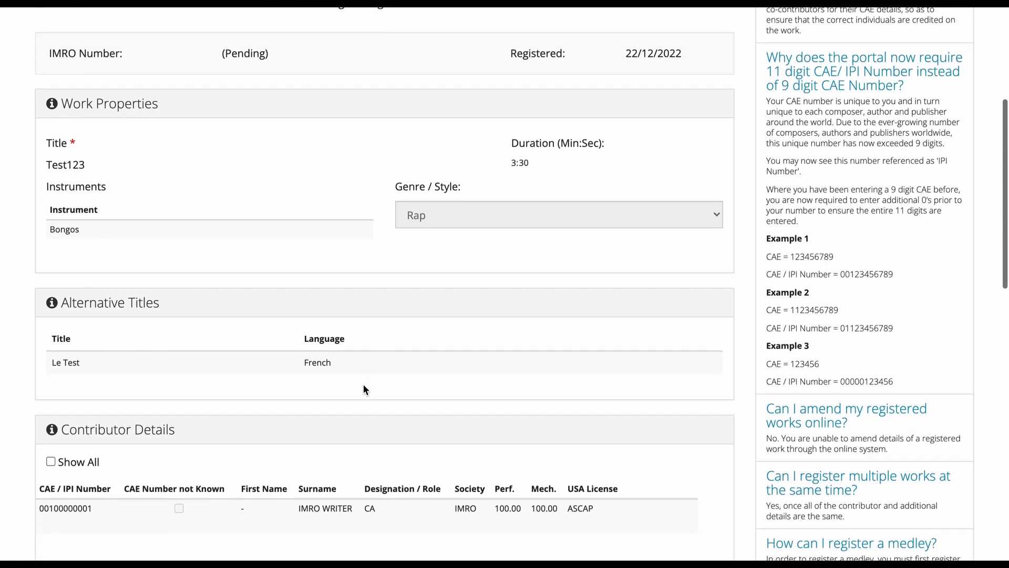
{"action": "scroll", "coordinate": [364, 385], "scroll_direction": "down", "scroll_amount": 4}
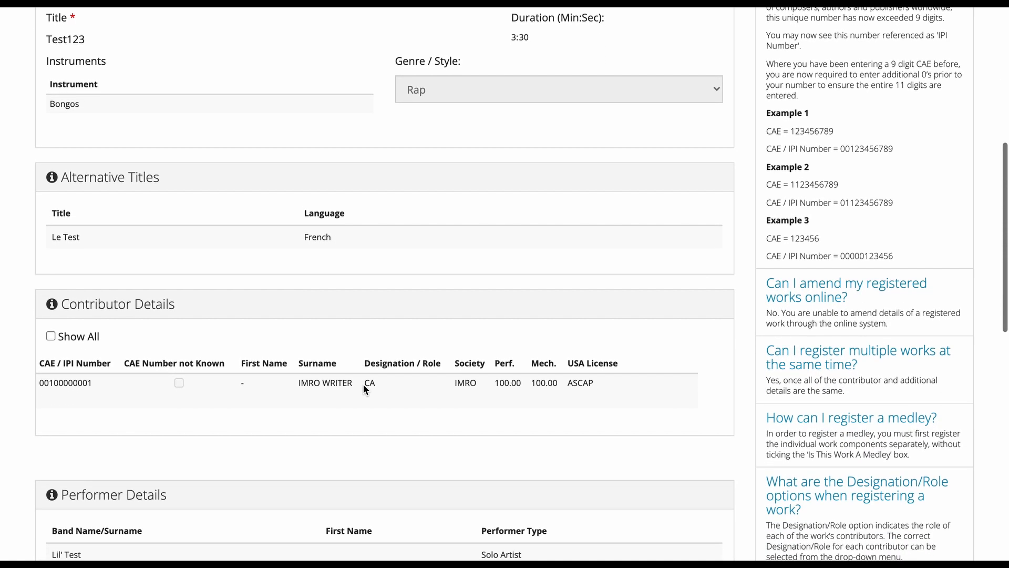
{"action": "scroll", "coordinate": [363, 388], "scroll_direction": "down", "scroll_amount": 4}
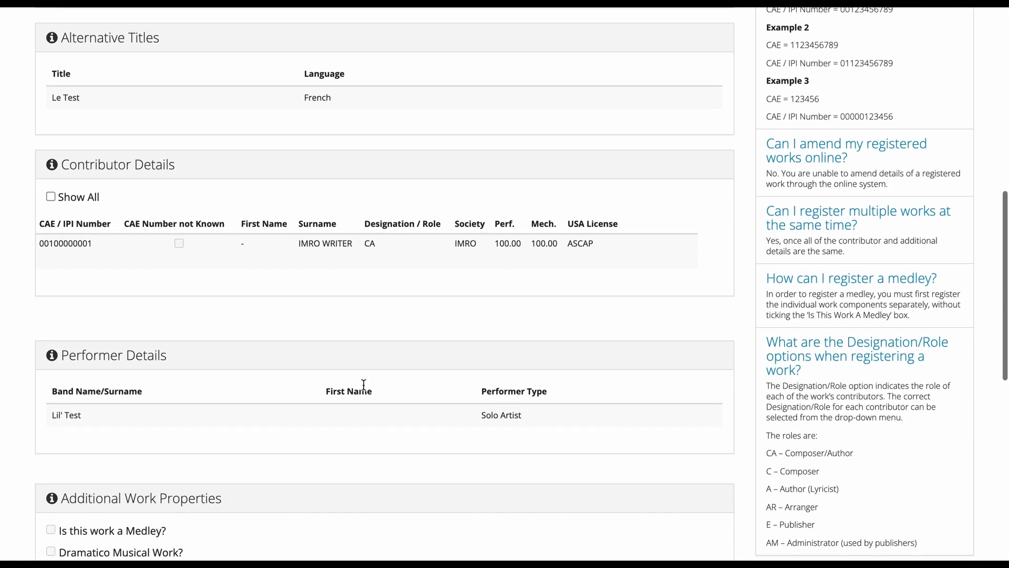
{"action": "scroll", "coordinate": [364, 388], "scroll_direction": "down", "scroll_amount": 4}
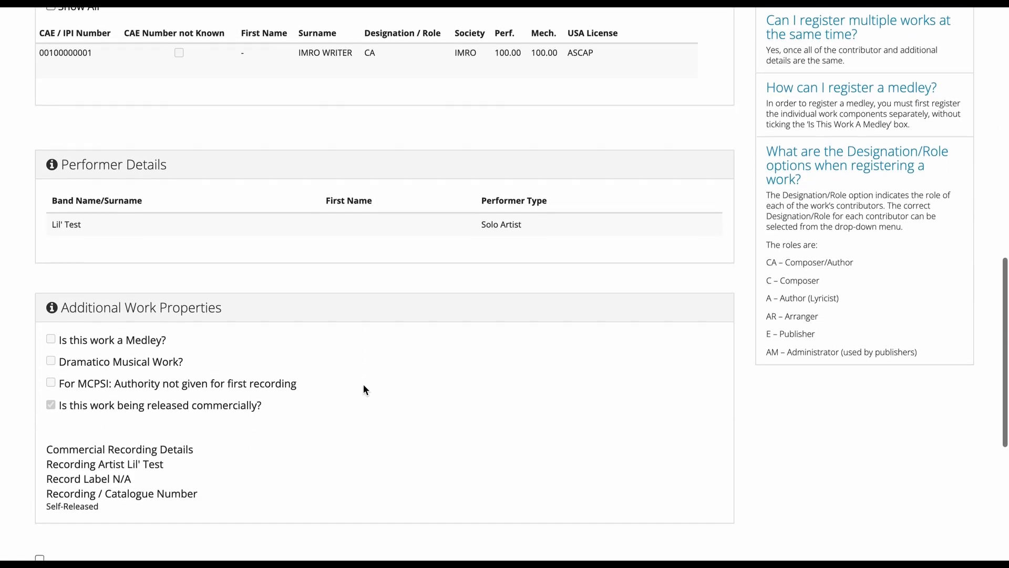
{"action": "scroll", "coordinate": [364, 389], "scroll_direction": "down", "scroll_amount": 2}
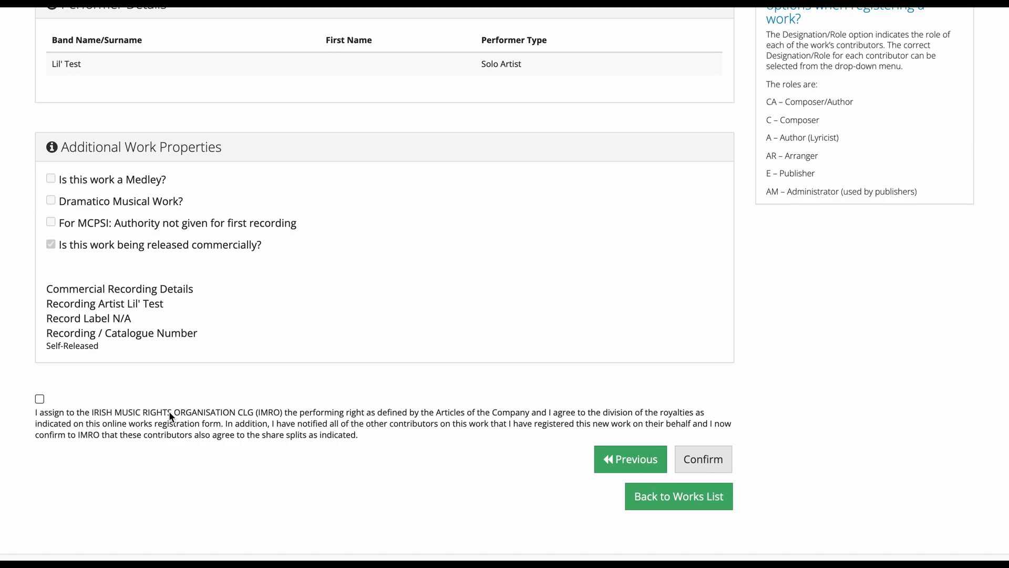
Agree to the declaration on performing rights and royalty splits, and submit the work registration.
{"action": "left_click", "coordinate": [39, 398]}
{"action": "left_click", "coordinate": [695, 460]}
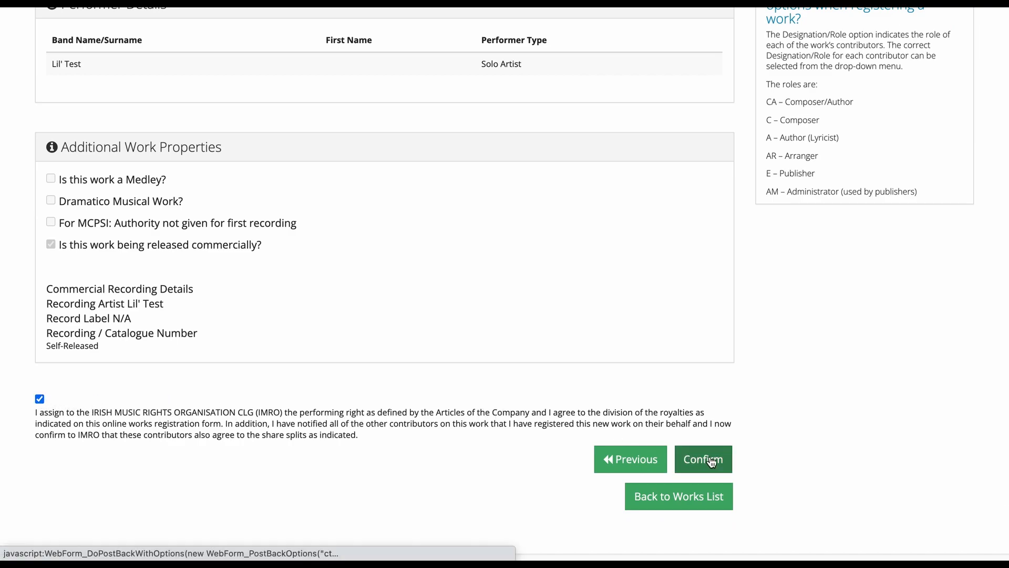
{"action": "left_click", "coordinate": [711, 462]}
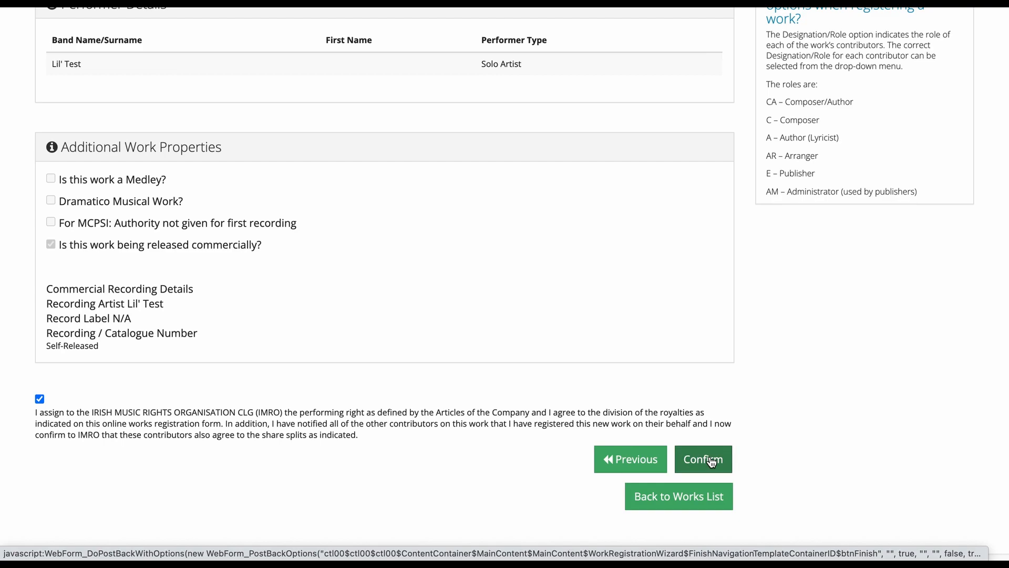
{"action": "left_click", "coordinate": [711, 462]}
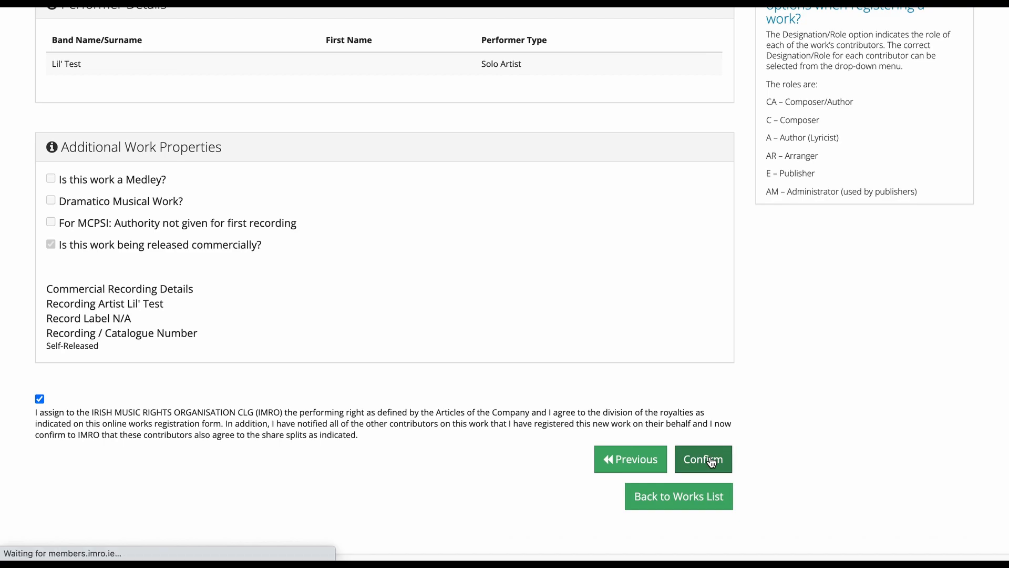